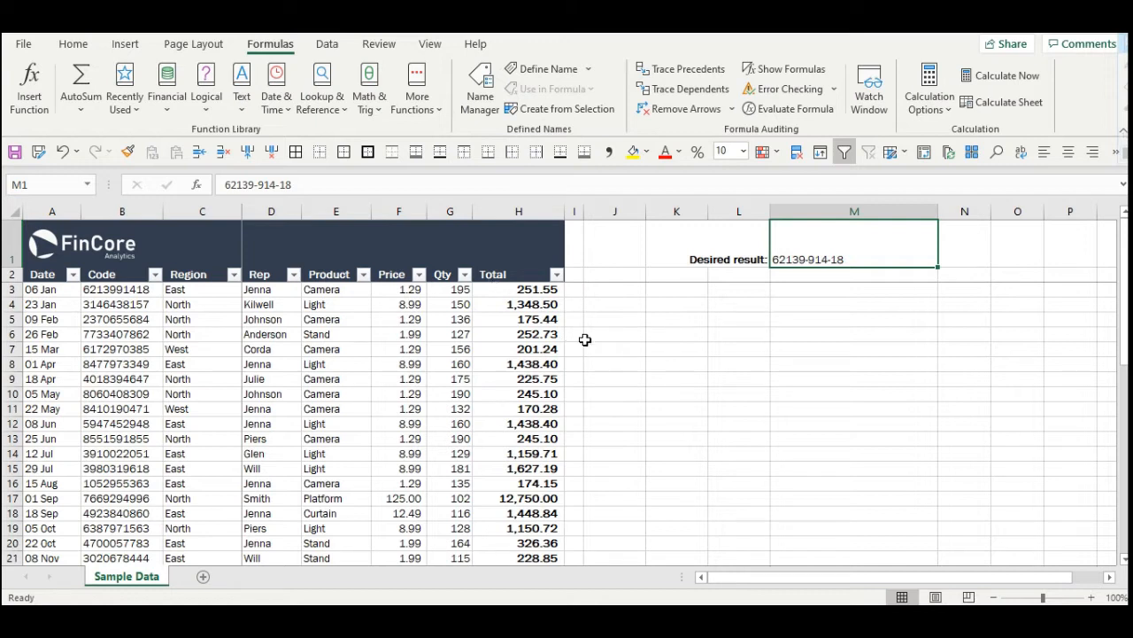
{"action": "left_click", "coordinate": [252, 104]}
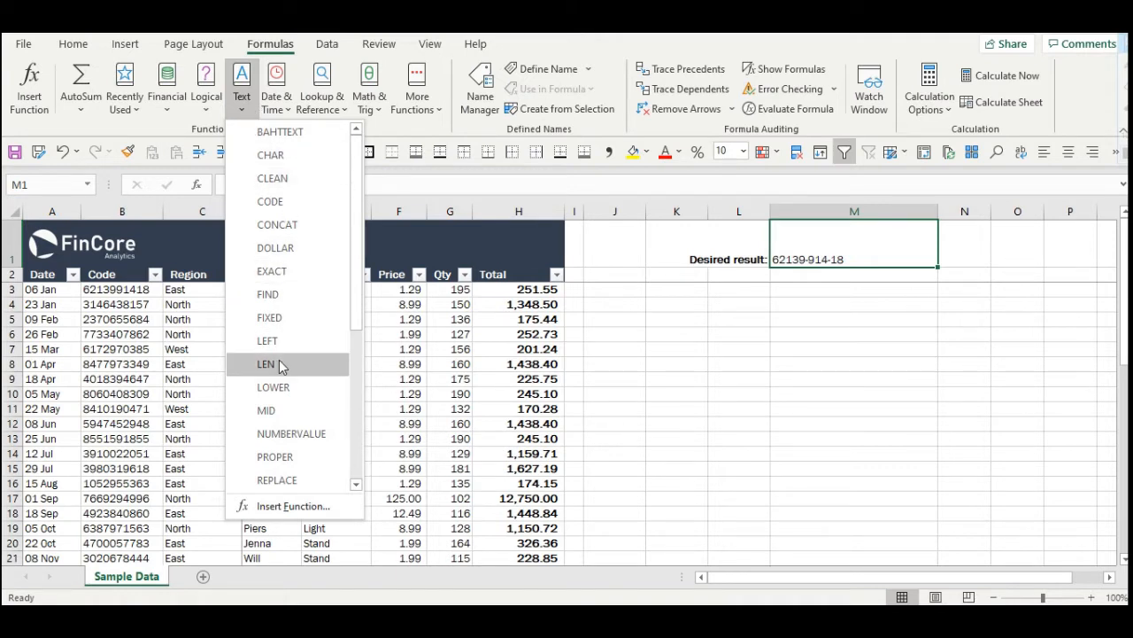
{"action": "scroll", "coordinate": [279, 340], "scroll_direction": "down", "scroll_amount": 1}
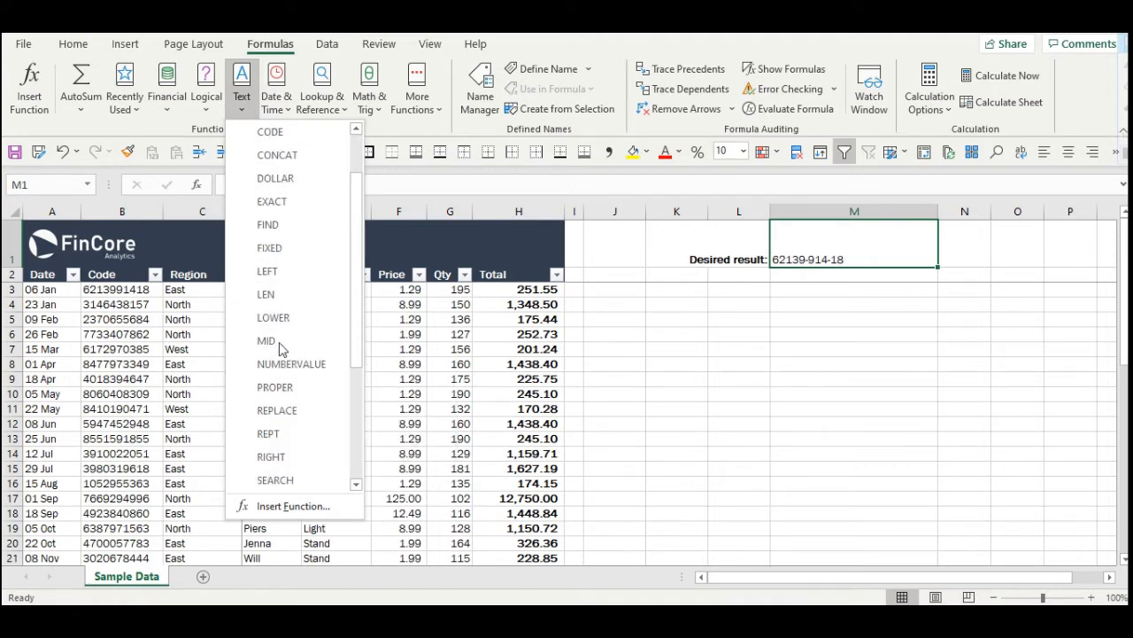
{"action": "scroll", "coordinate": [279, 354], "scroll_direction": "down", "scroll_amount": 2}
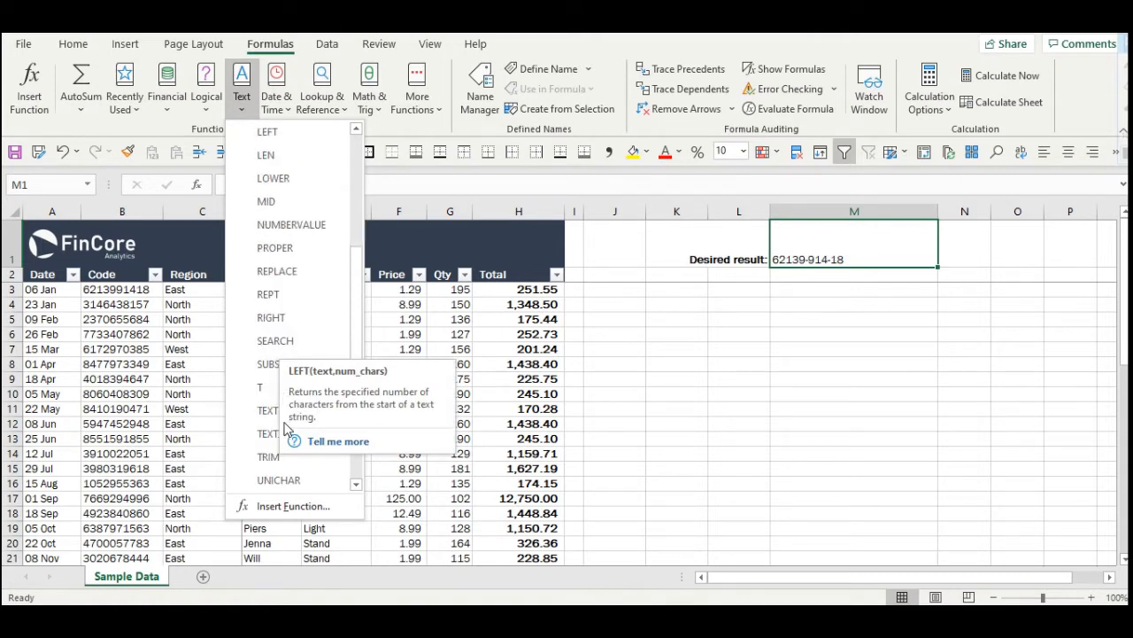
{"action": "scroll", "coordinate": [285, 330], "scroll_direction": "up", "scroll_amount": 3}
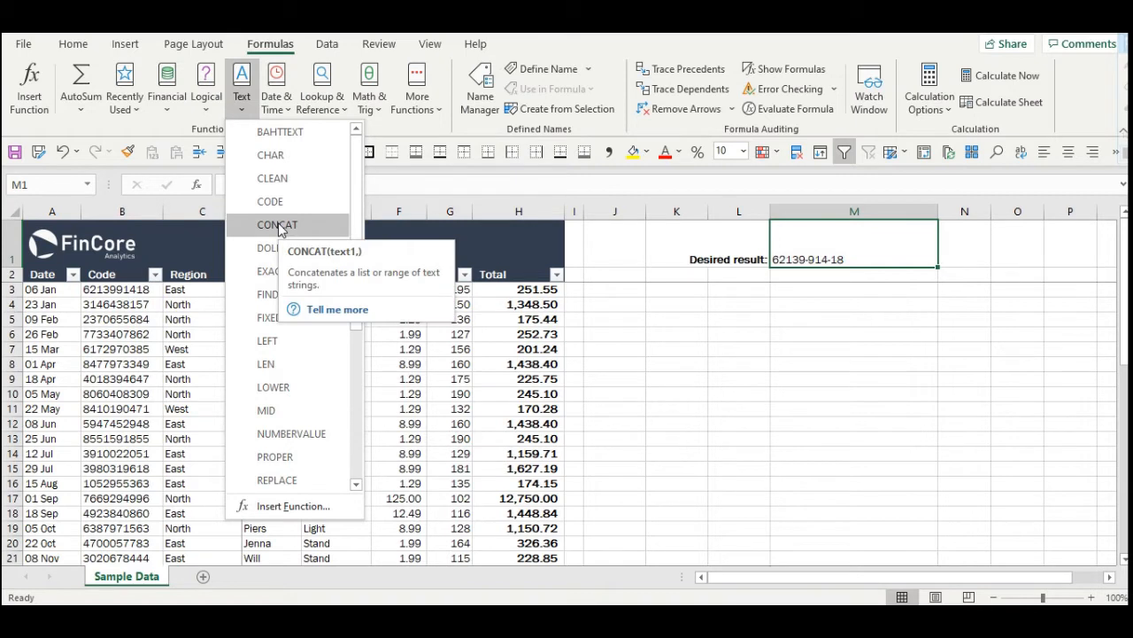
{"action": "left_click", "coordinate": [651, 309]}
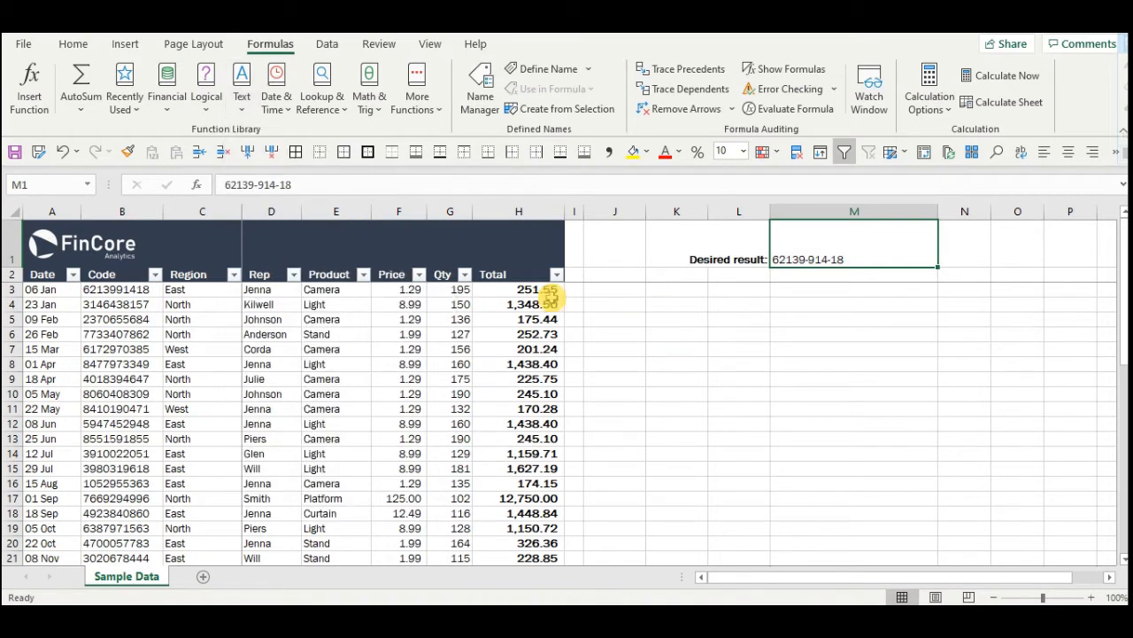
Enter the formula =LEN(B3) in cell I3 to count the characters of the first code.
{"action": "left_click", "coordinate": [576, 289]}
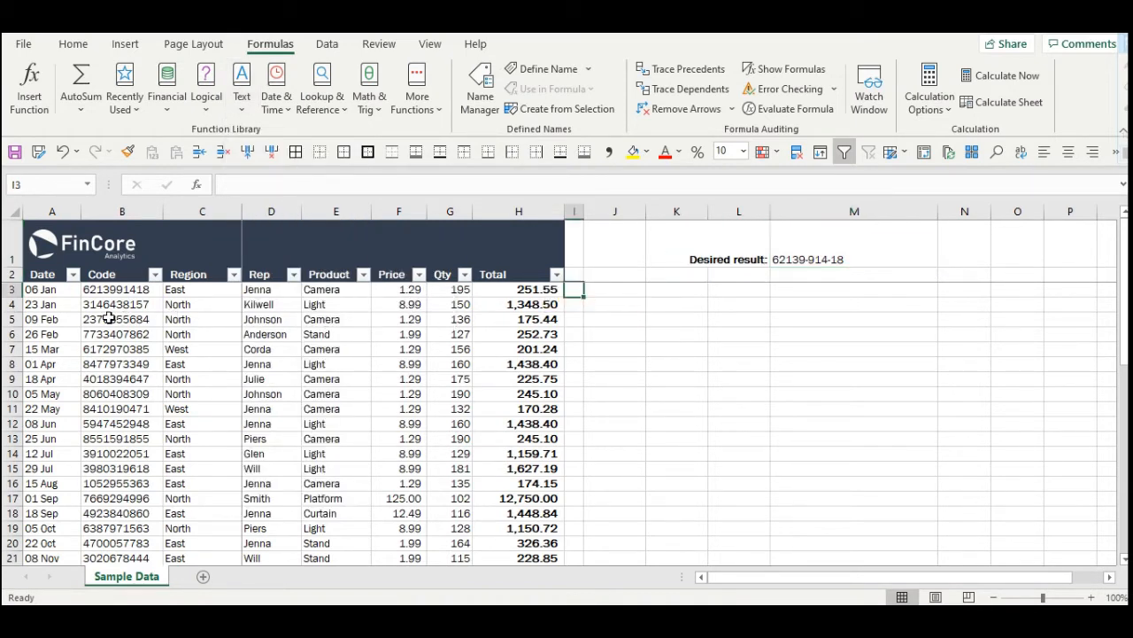
{"action": "left_click", "coordinate": [116, 292]}
{"action": "left_click_drag", "start_coordinate": [116, 288], "coordinate": [132, 544]}
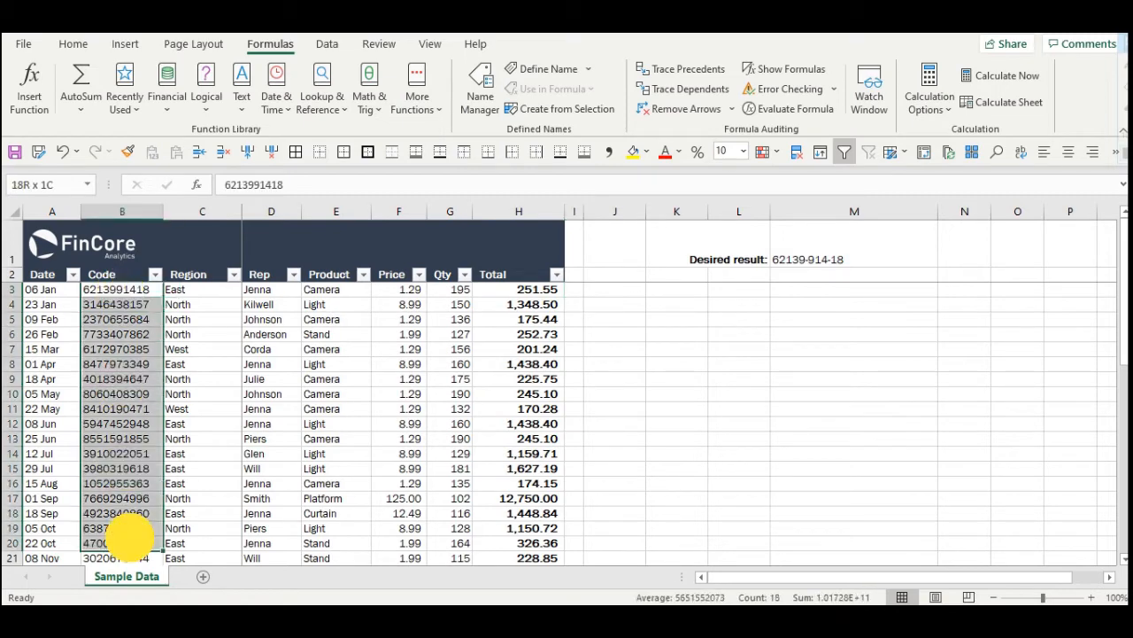
{"action": "left_click", "coordinate": [124, 211]}
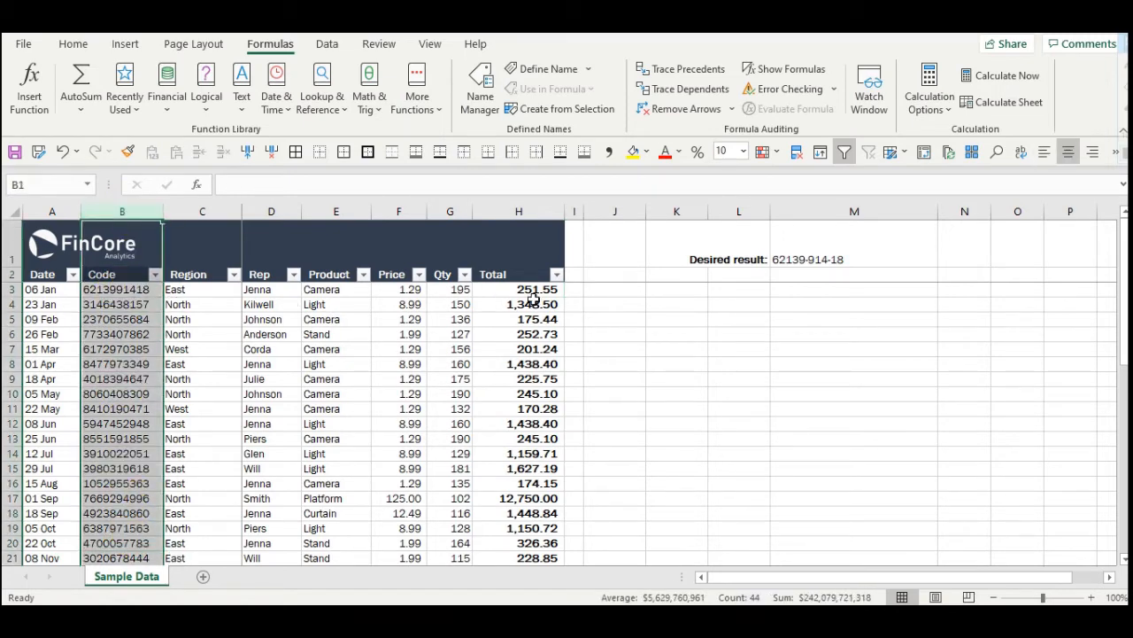
{"action": "left_click", "coordinate": [572, 292]}
{"action": "type", "text": "=LEN"}
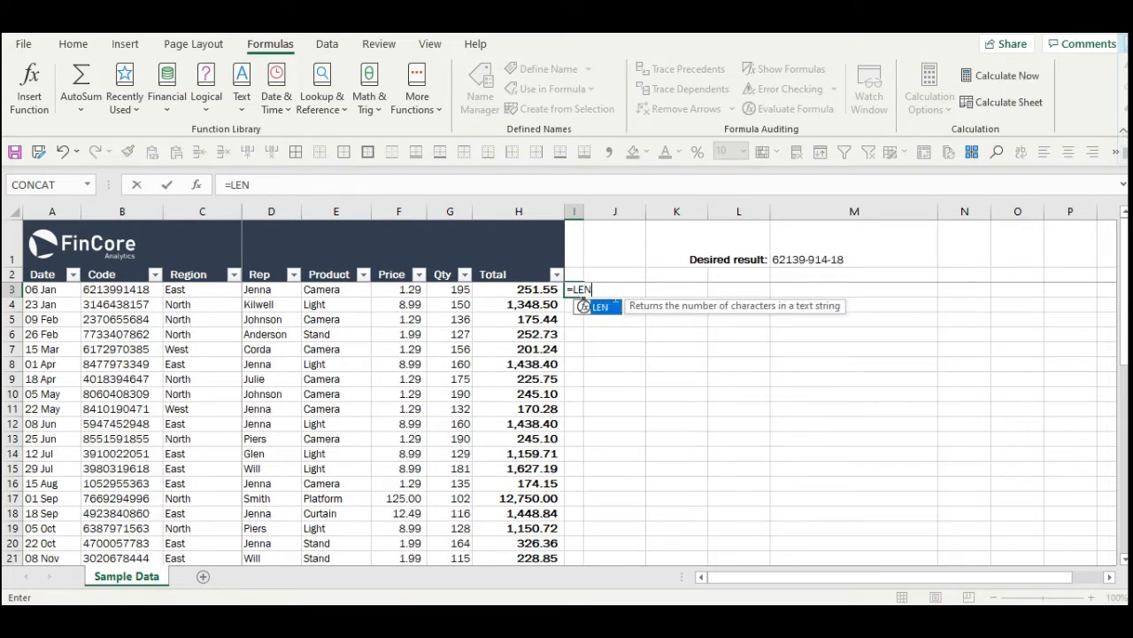
{"action": "type", "text": "("}
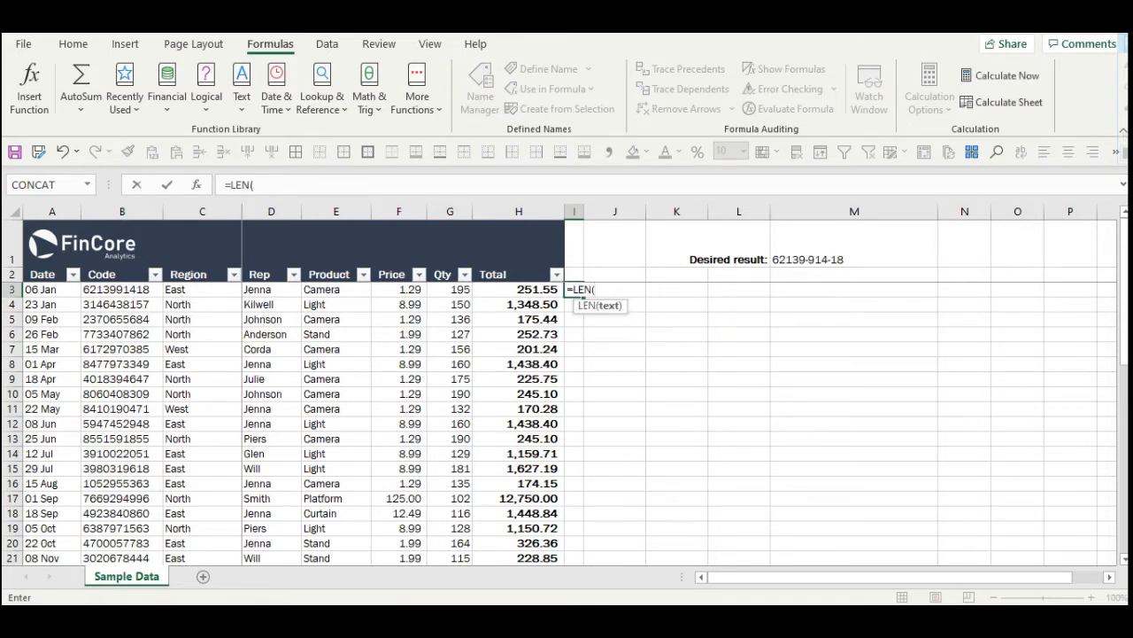
{"action": "left_click", "coordinate": [124, 289]}
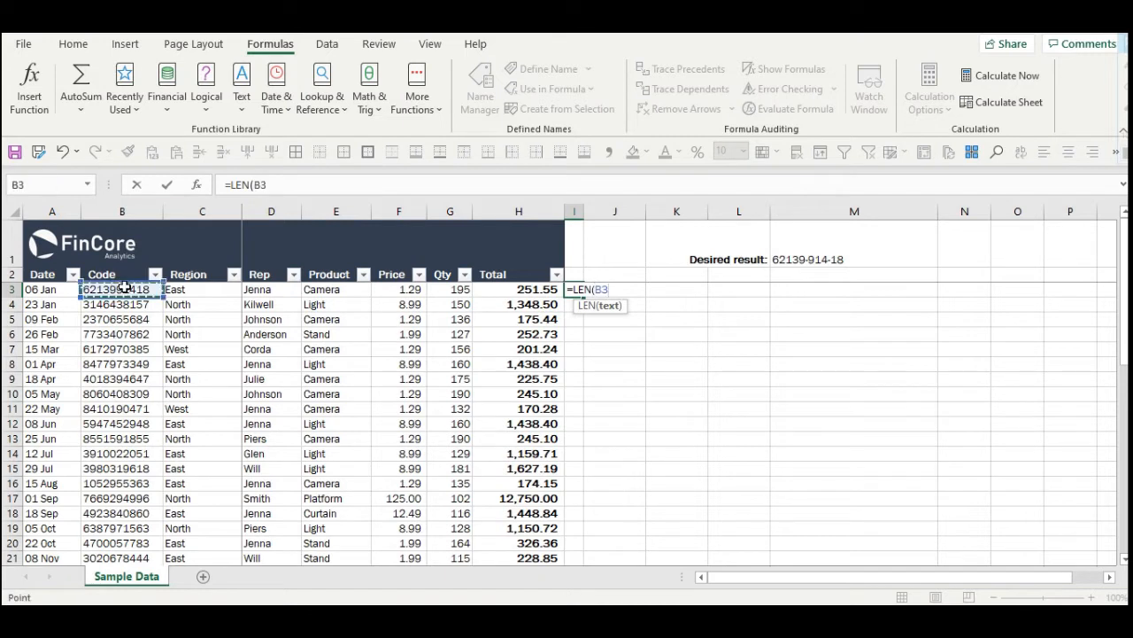
{"action": "type", "text": ")"}
{"action": "key", "text": "Return"}
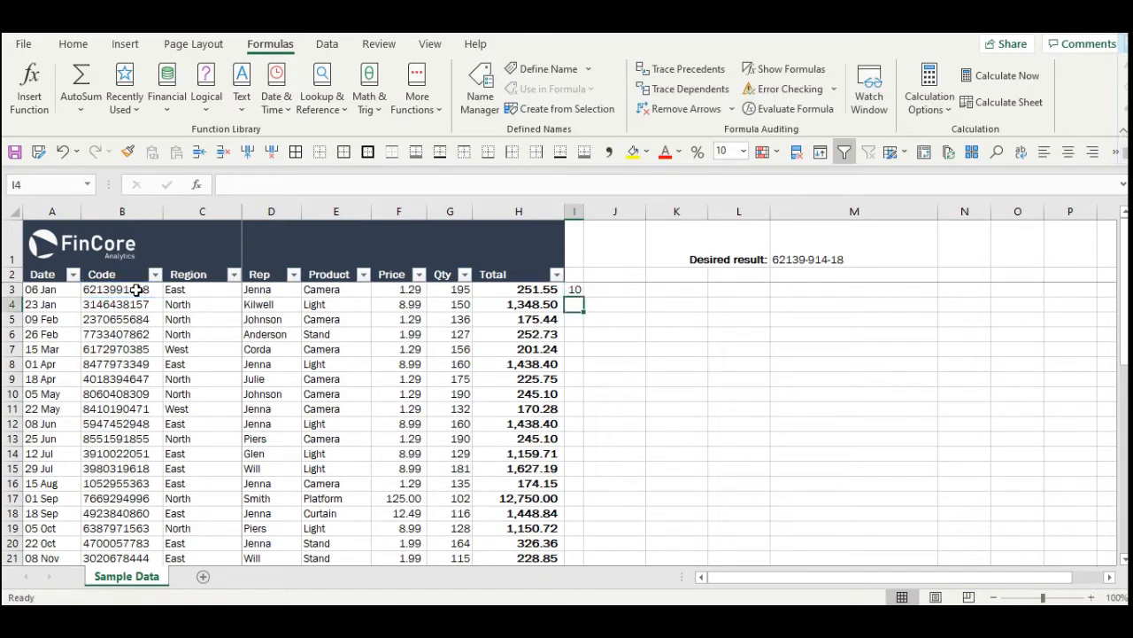
Fill the LEN formula from I3 down column I for every data row.
{"action": "left_click", "coordinate": [580, 292]}
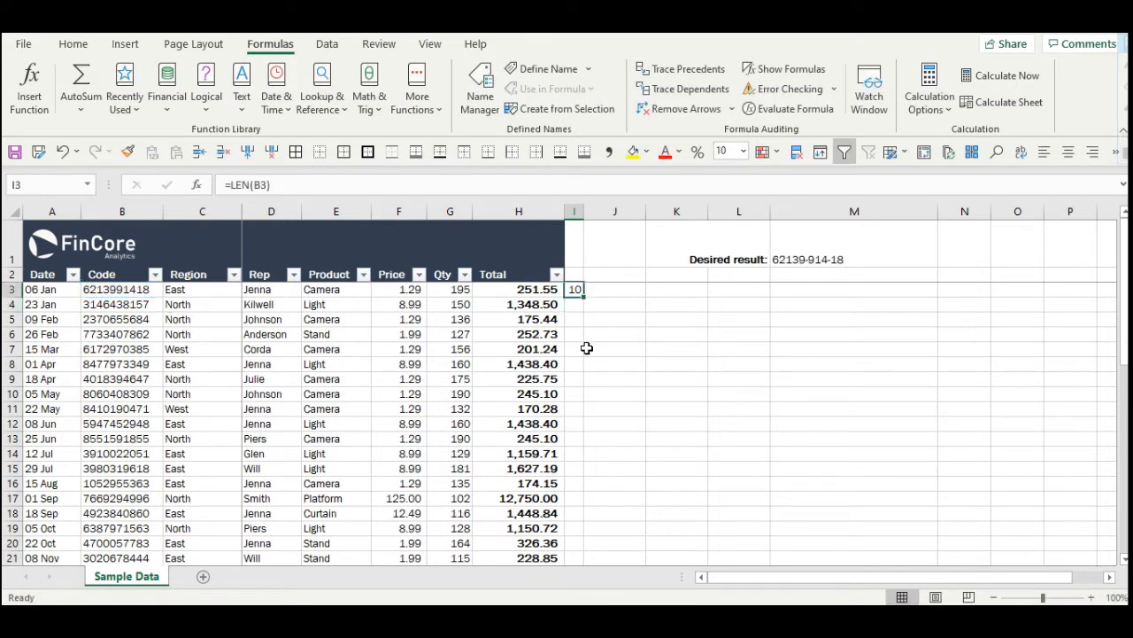
{"action": "double_click", "coordinate": [583, 296]}
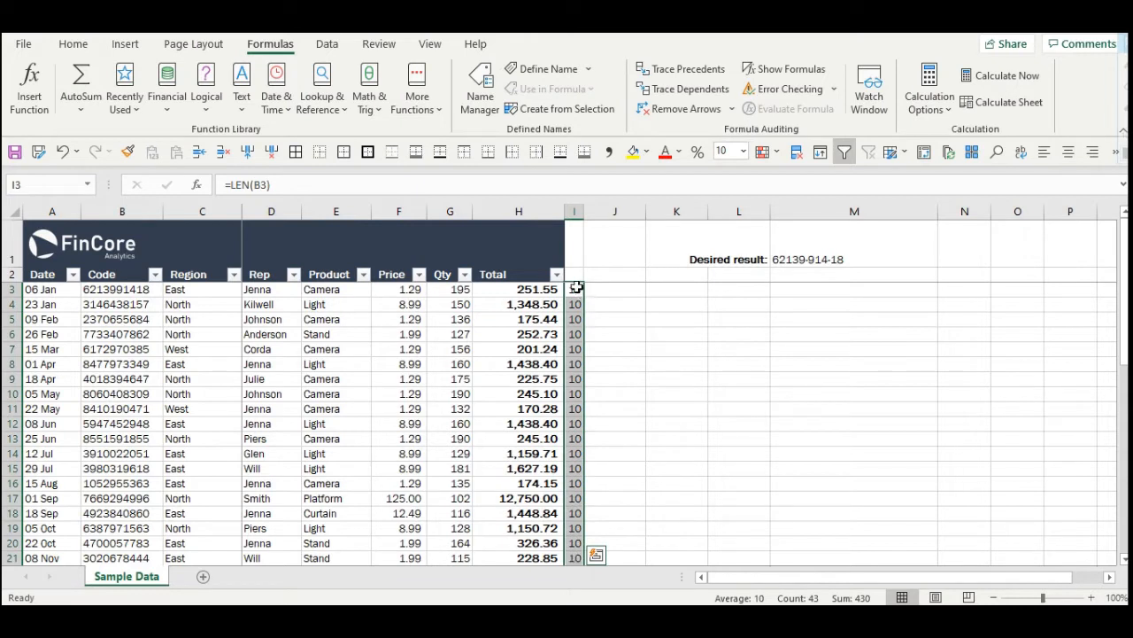
{"action": "left_click", "coordinate": [492, 297]}
{"action": "left_click", "coordinate": [133, 297]}
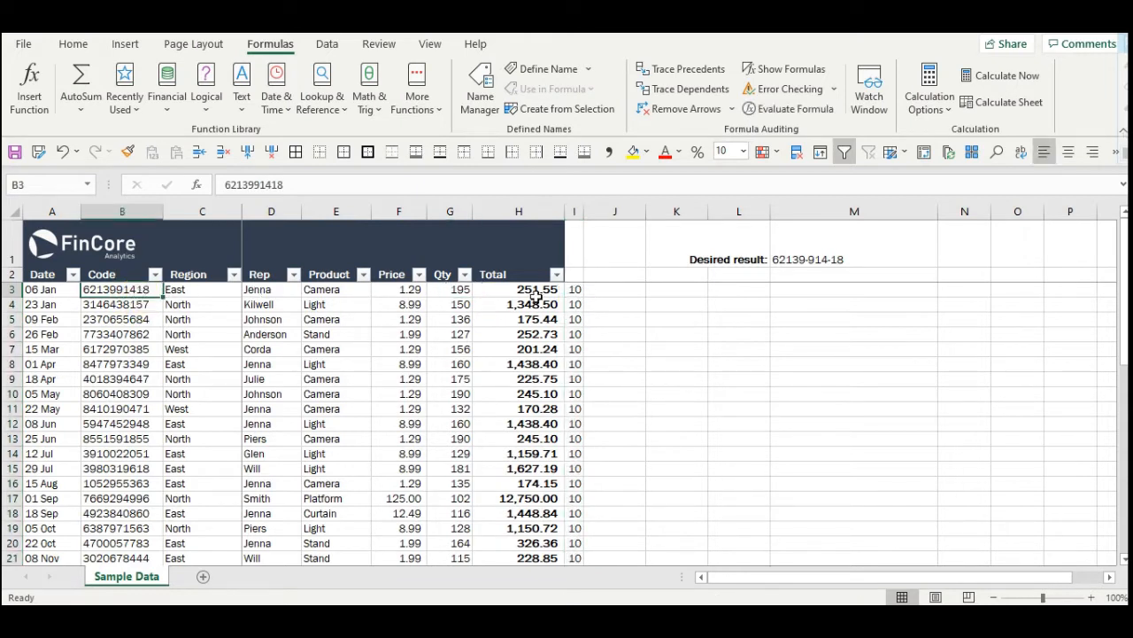
Check the character counts in column I from the first to the last data row.
{"action": "left_click", "coordinate": [583, 296]}
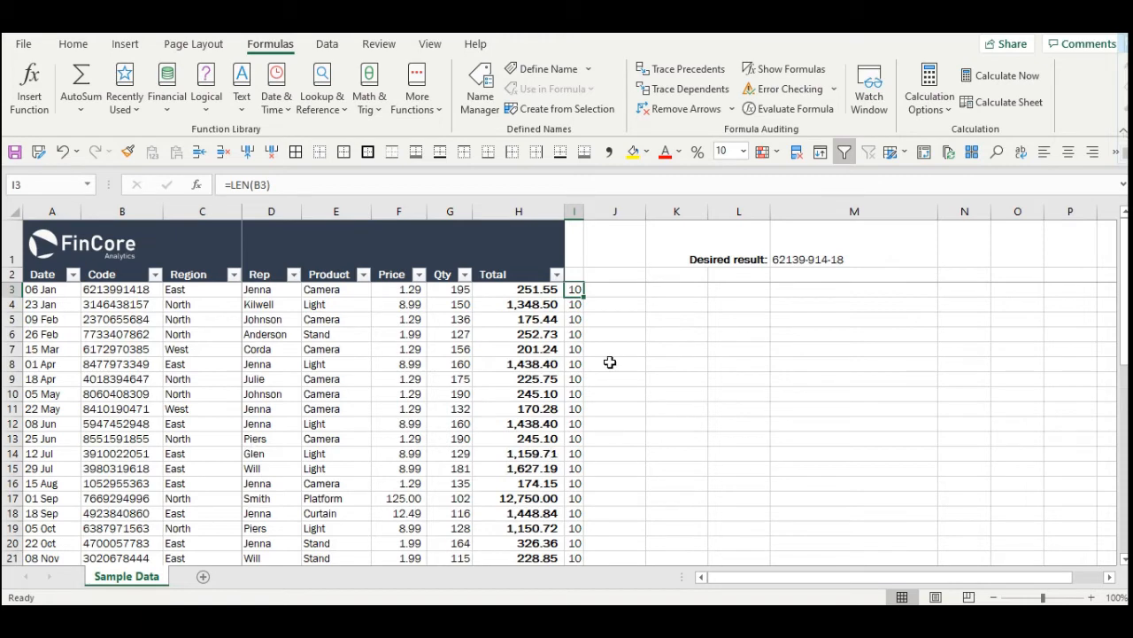
{"action": "scroll", "coordinate": [602, 372], "scroll_direction": "down", "scroll_amount": 2}
{"action": "scroll", "coordinate": [596, 382], "scroll_direction": "down", "scroll_amount": 7}
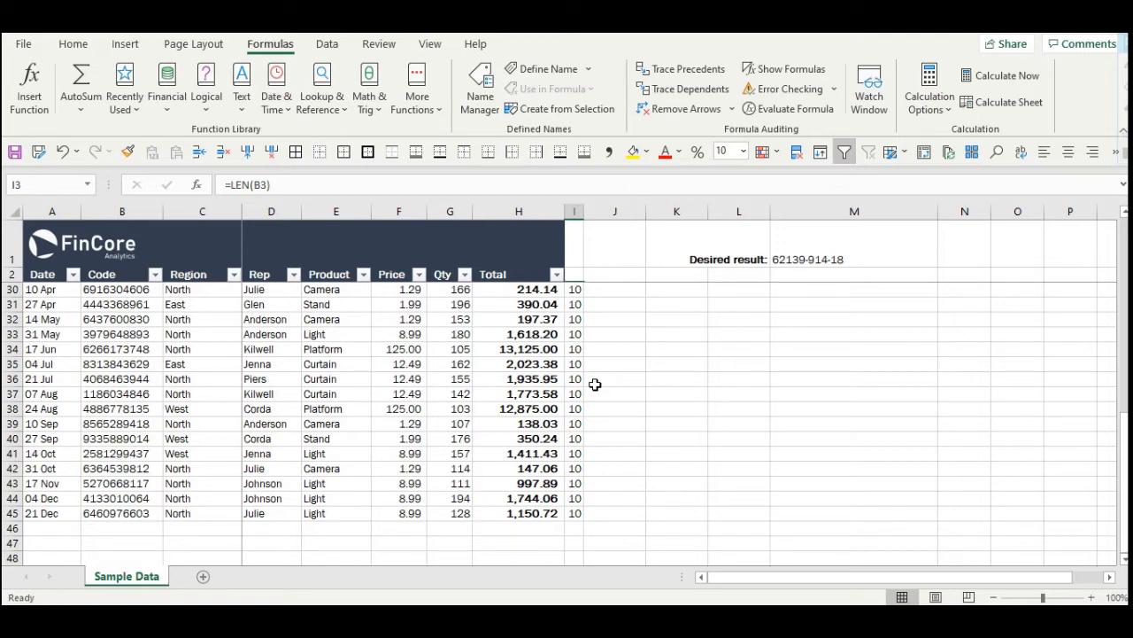
{"action": "scroll", "coordinate": [595, 385], "scroll_direction": "up", "scroll_amount": 4}
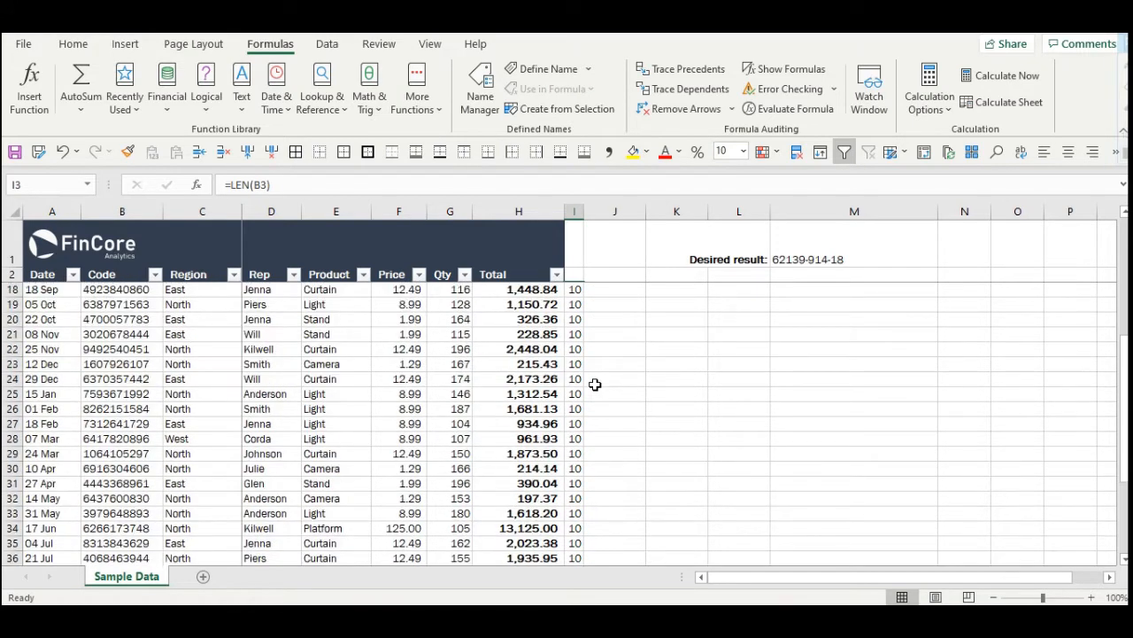
{"action": "scroll", "coordinate": [595, 384], "scroll_direction": "up", "scroll_amount": 5}
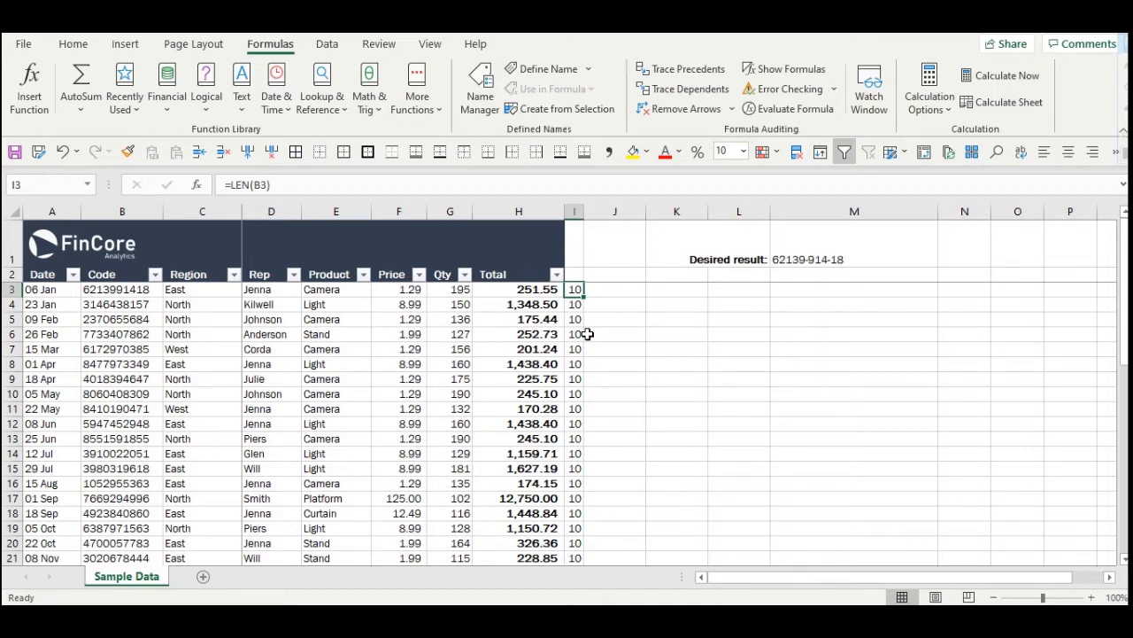
{"action": "scroll", "coordinate": [714, 402], "scroll_direction": "down", "scroll_amount": 6}
{"action": "scroll", "coordinate": [567, 407], "scroll_direction": "up", "scroll_amount": 6}
Append 342 to the code in B3 to test the LEN formula in I3, and undo the edit.
{"action": "left_click", "coordinate": [142, 292]}
{"action": "double_click", "coordinate": [153, 289]}
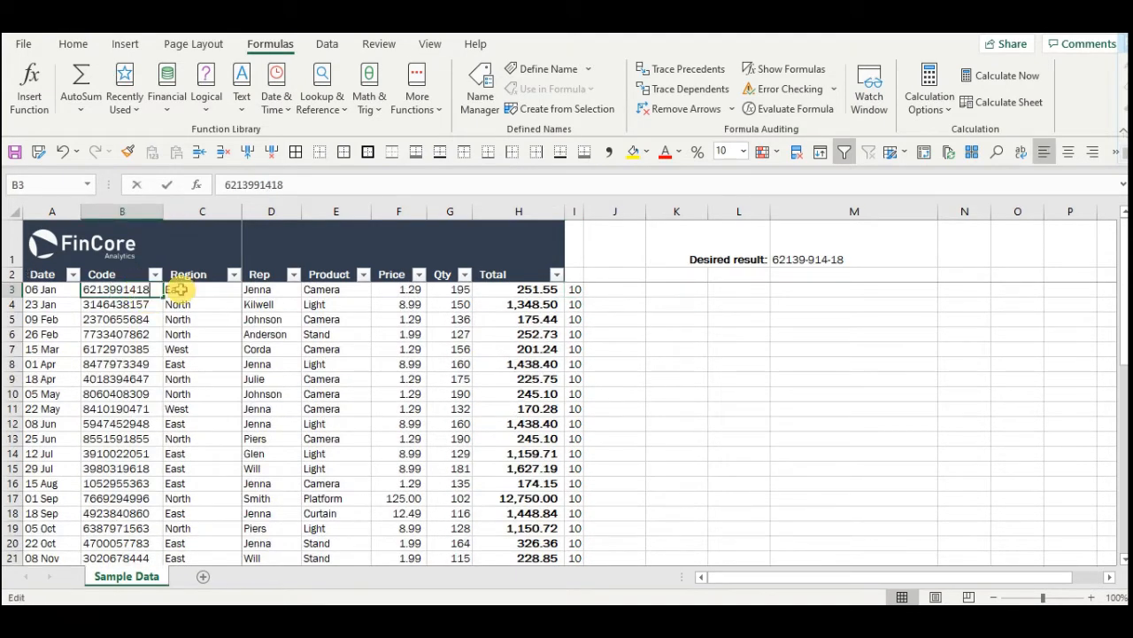
{"action": "type", "text": "342"}
{"action": "key", "text": "Return"}
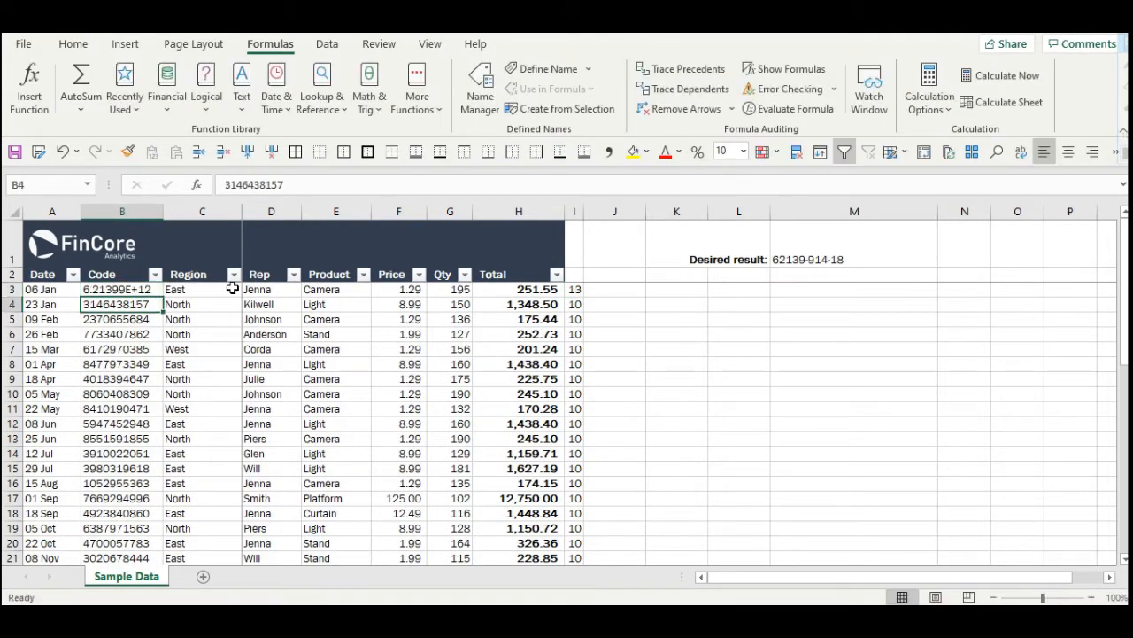
{"action": "left_click", "coordinate": [575, 290]}
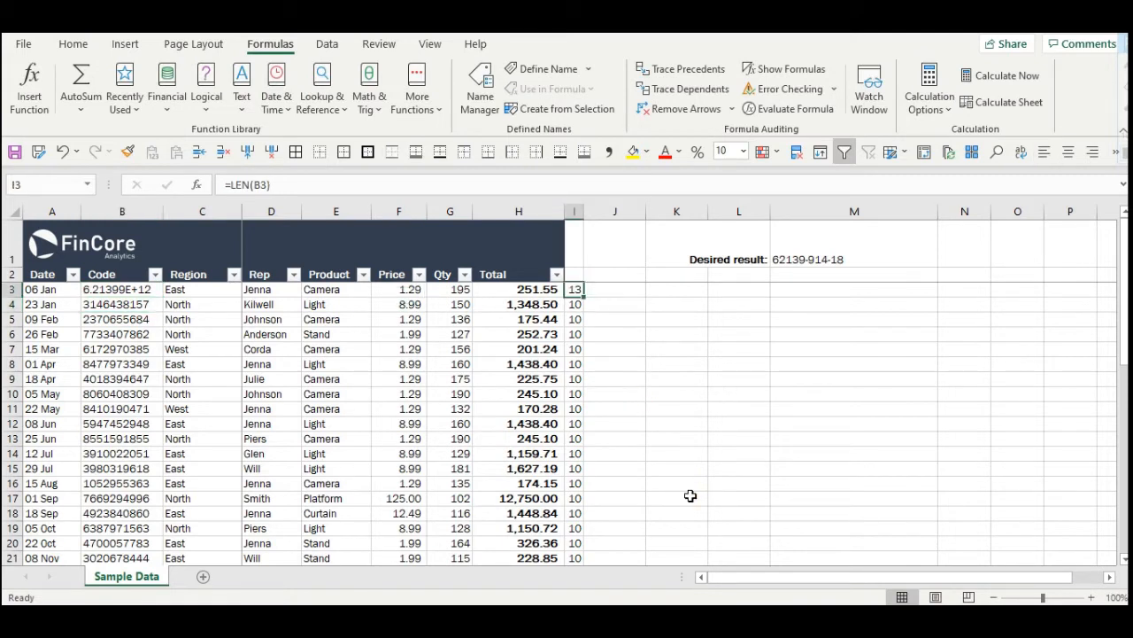
{"action": "key", "text": "ctrl+z"}
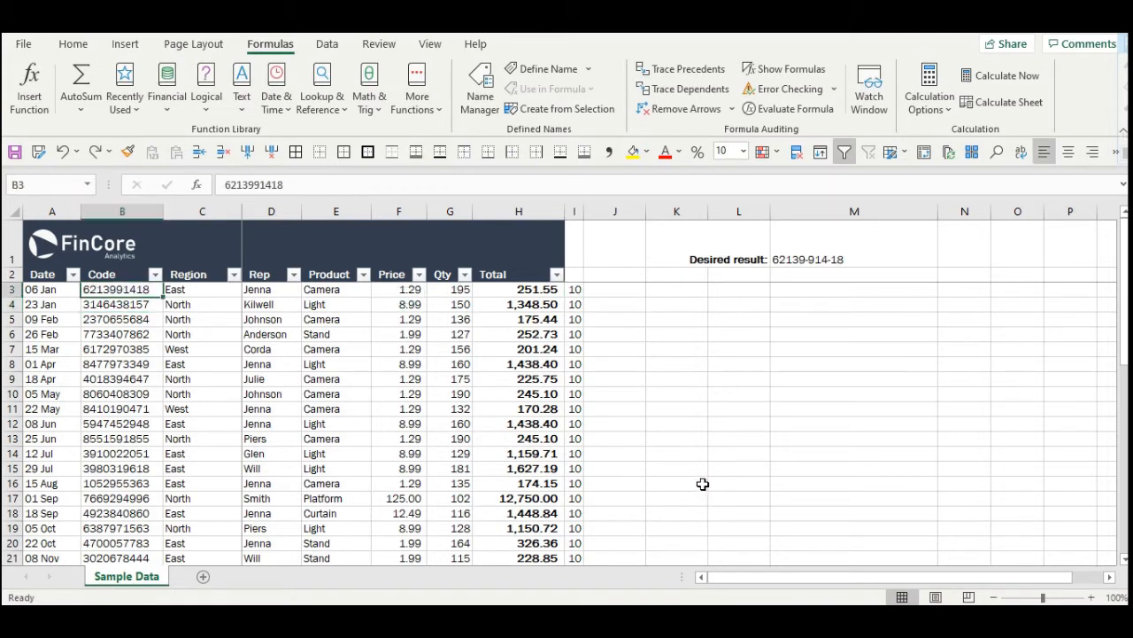
Enter the formula =LEFT(B3,5) in cell J3 to extract the first five characters of the code.
{"action": "left_click", "coordinate": [622, 288]}
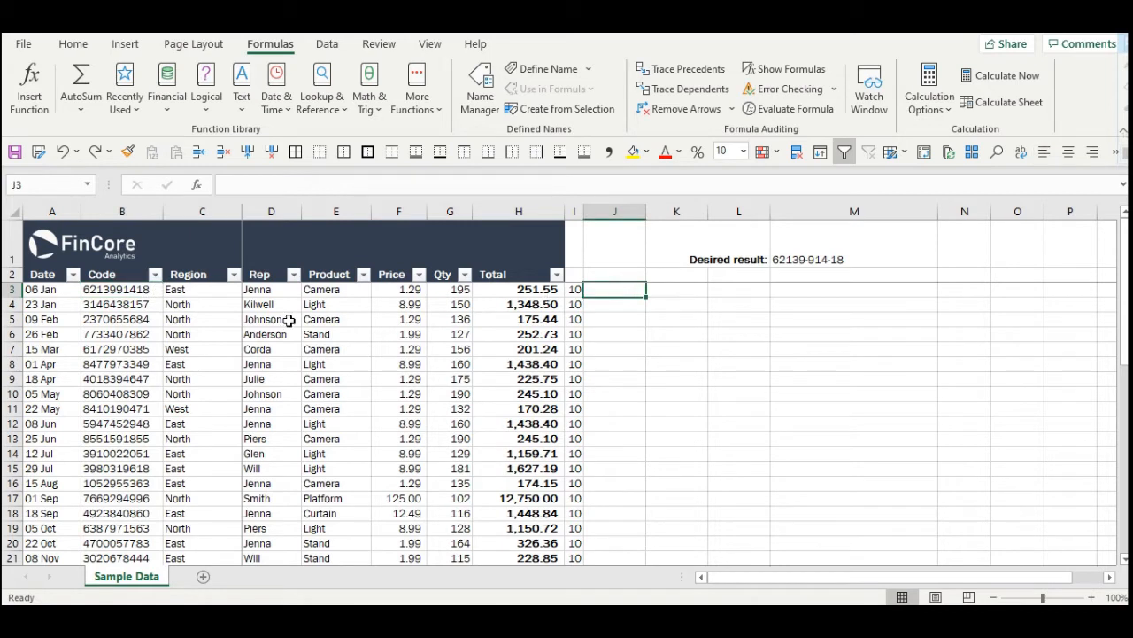
{"action": "left_click", "coordinate": [131, 289]}
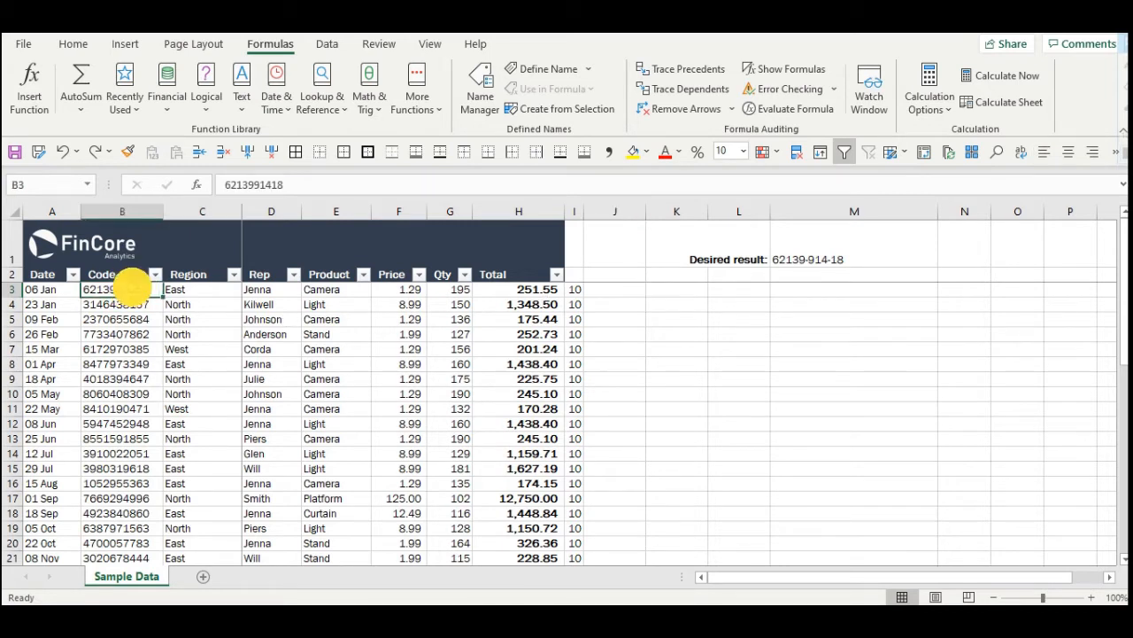
{"action": "left_click", "coordinate": [852, 255]}
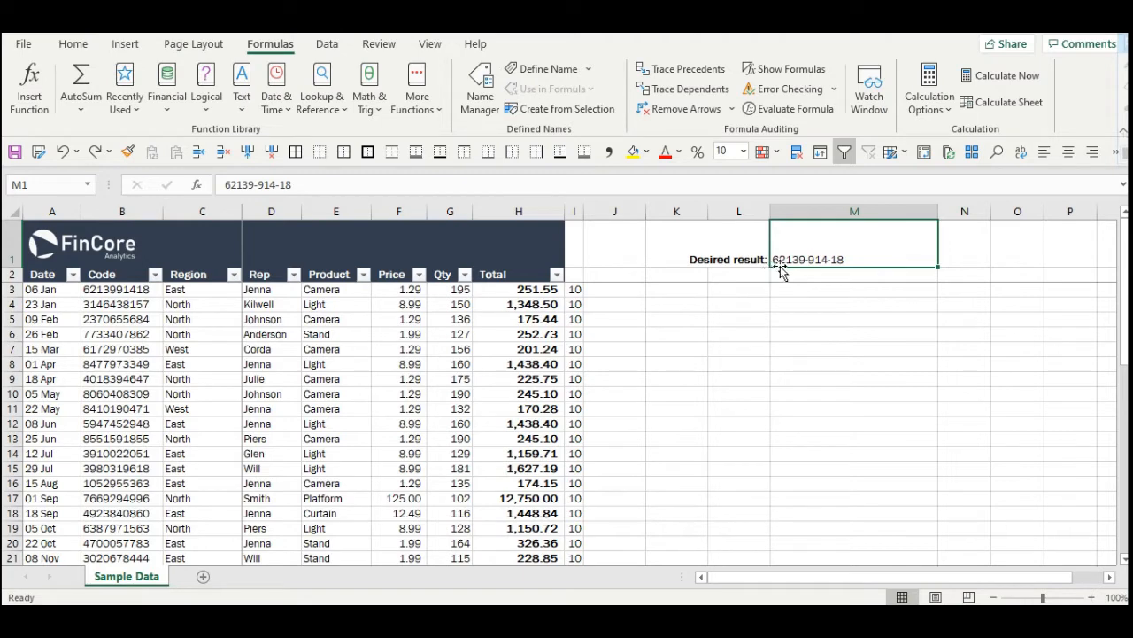
{"action": "left_click", "coordinate": [634, 292]}
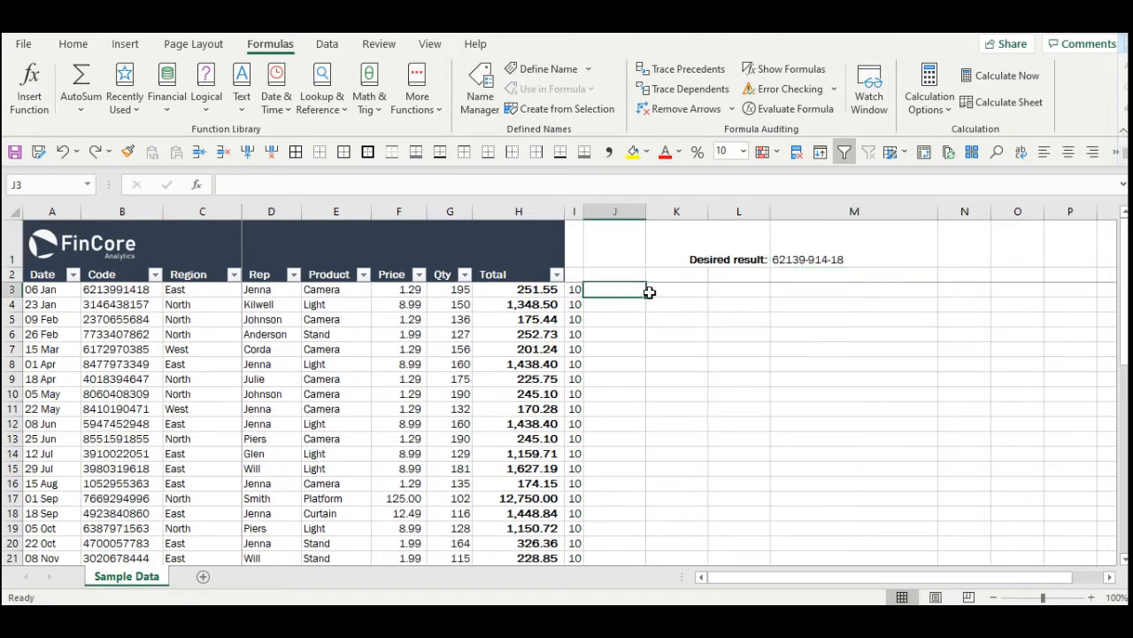
{"action": "type", "text": "=LEFT"}
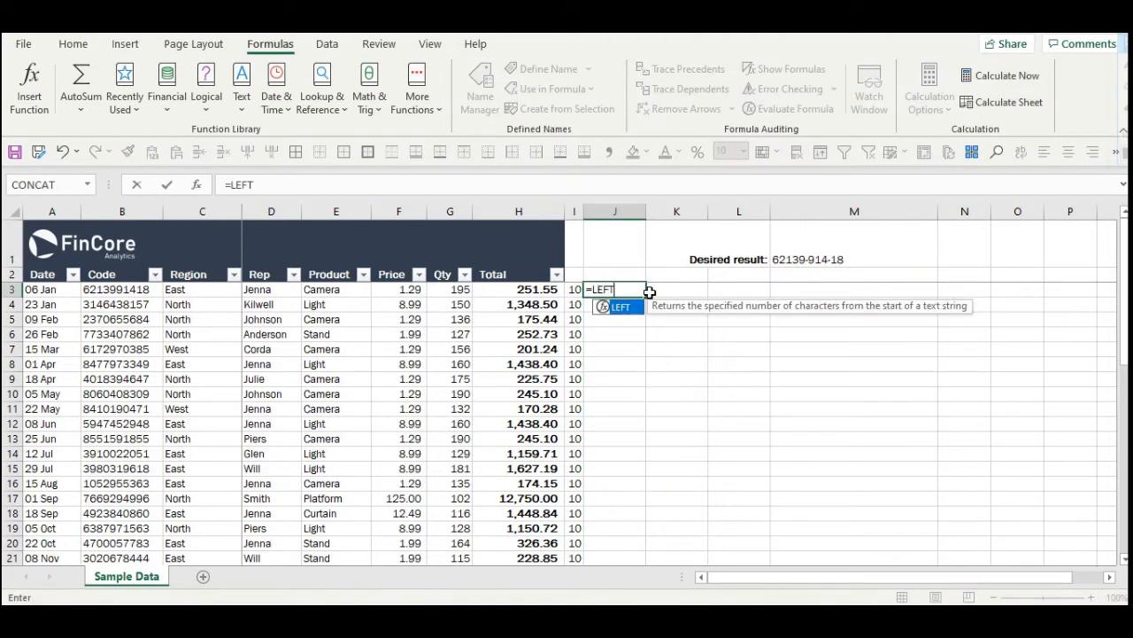
{"action": "type", "text": "("}
{"action": "left_click", "coordinate": [97, 290]}
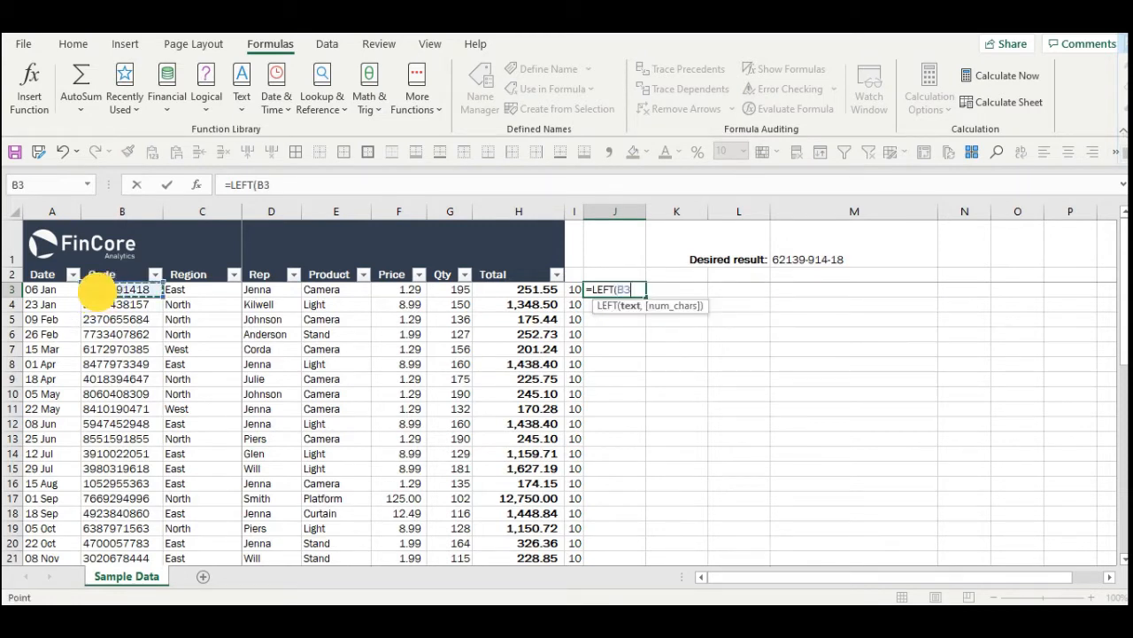
{"action": "type", "text": ","}
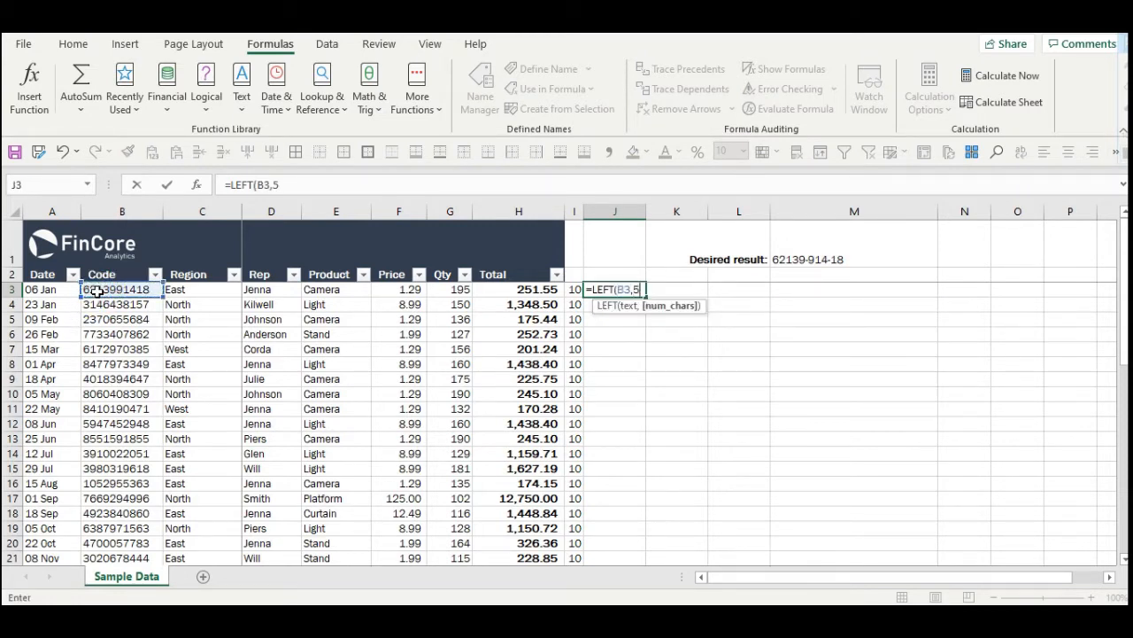
{"action": "type", "text": "5"}
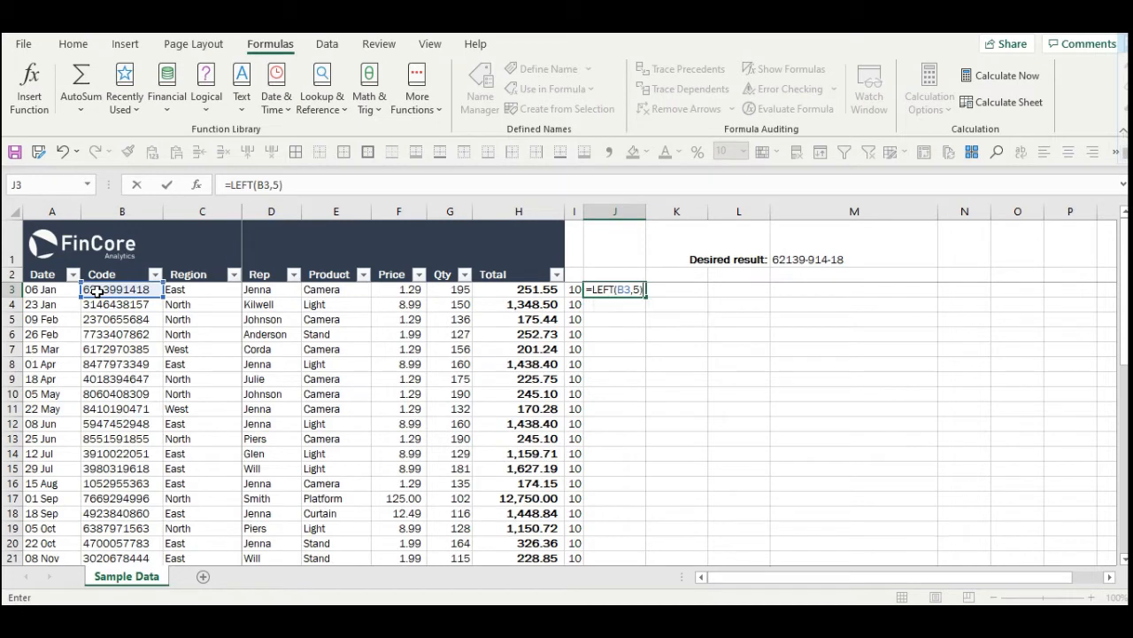
{"action": "key", "text": "Return"}
Fill the LEFT formula from J3 down column J for every data row and check the extracted values.
{"action": "left_click", "coordinate": [598, 286]}
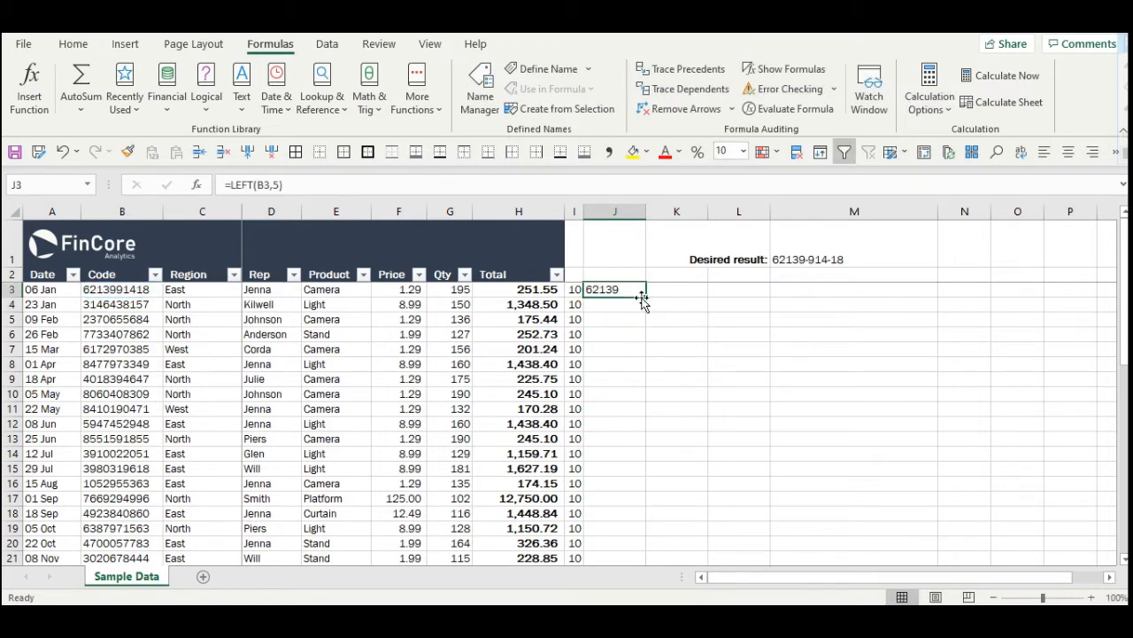
{"action": "double_click", "coordinate": [645, 296]}
{"action": "left_click", "coordinate": [630, 347]}
{"action": "scroll", "coordinate": [629, 347], "scroll_direction": "down", "scroll_amount": 11}
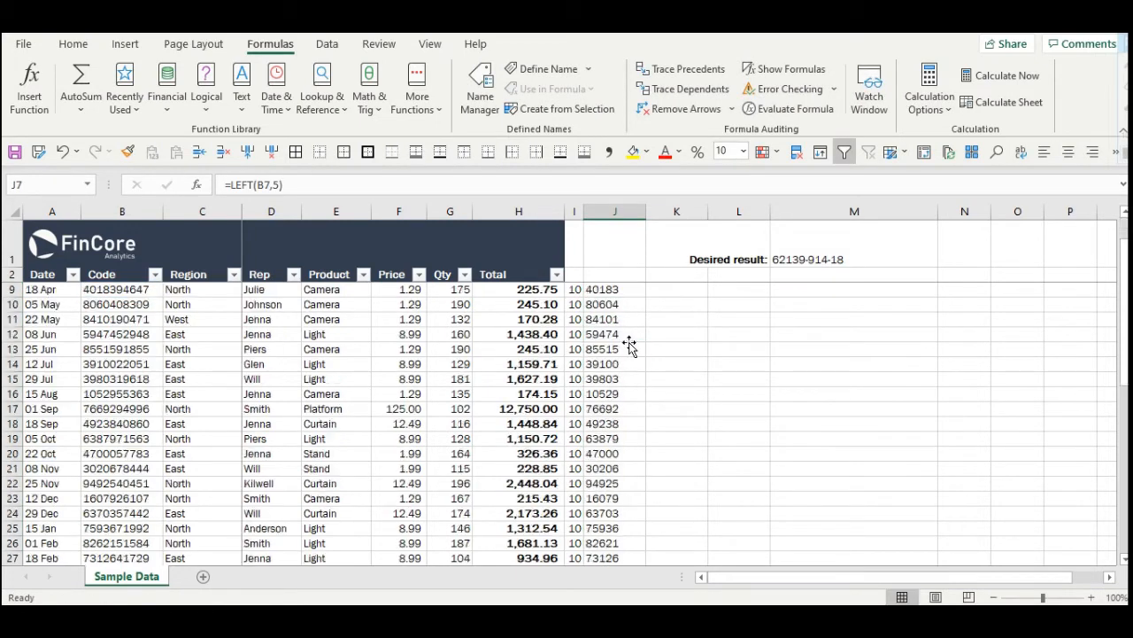
{"action": "scroll", "coordinate": [629, 347], "scroll_direction": "up", "scroll_amount": 11}
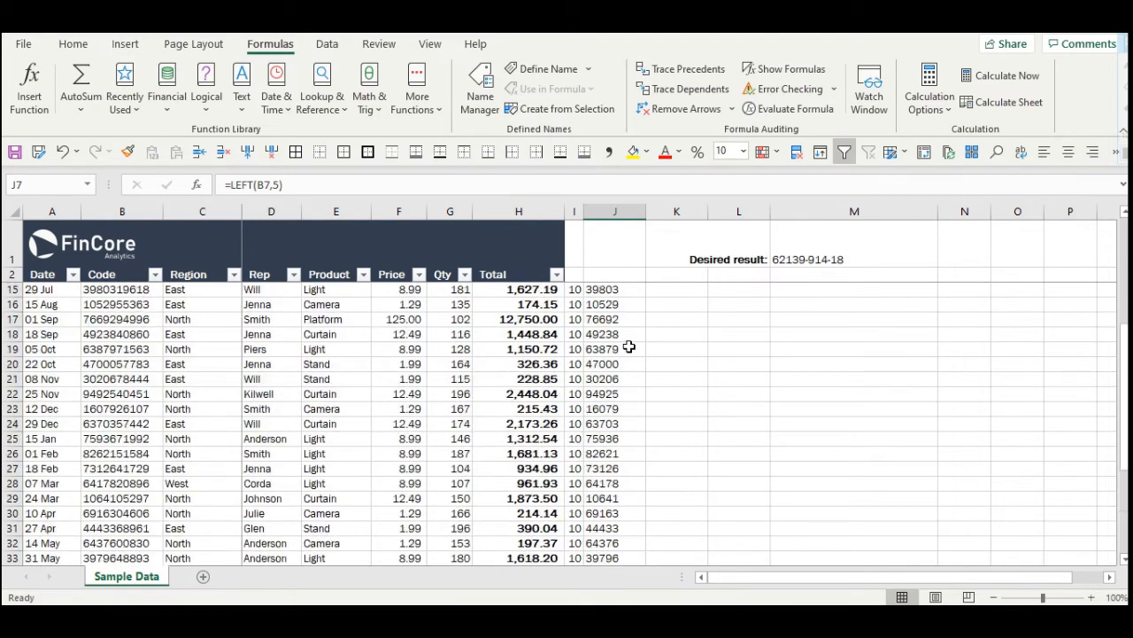
{"action": "left_click", "coordinate": [622, 292]}
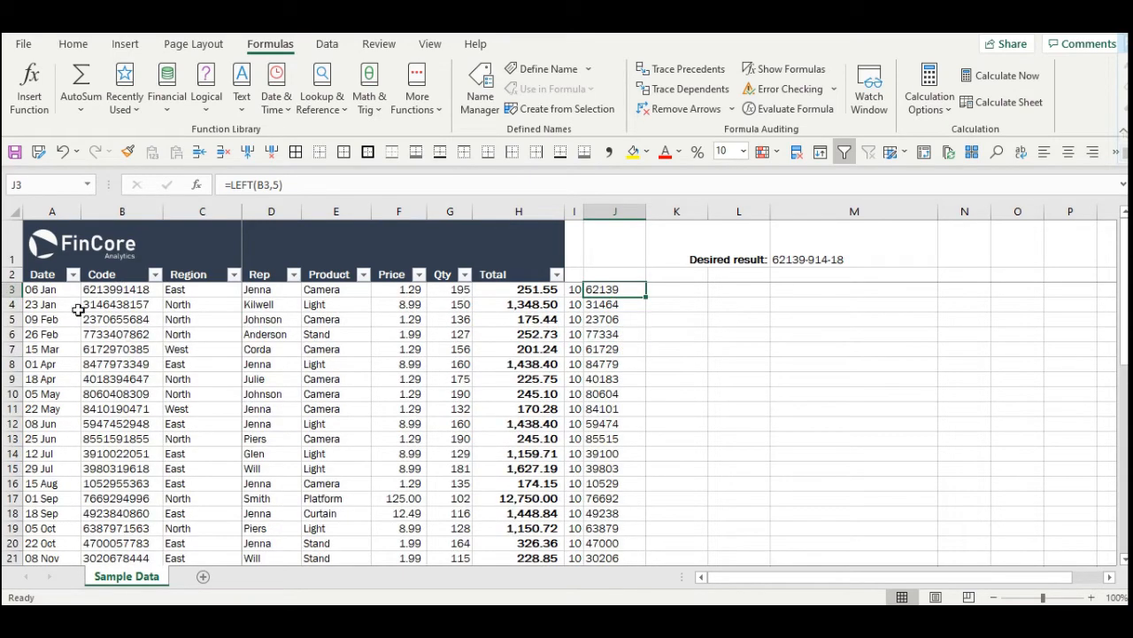
Enter the formula =MID(B3,6,3) in cell K3 to extract the code's middle three characters, and fill it down column K.
{"action": "left_click", "coordinate": [113, 292]}
{"action": "left_click", "coordinate": [616, 292]}
{"action": "left_click", "coordinate": [673, 290]}
{"action": "type", "text": "=MID("}
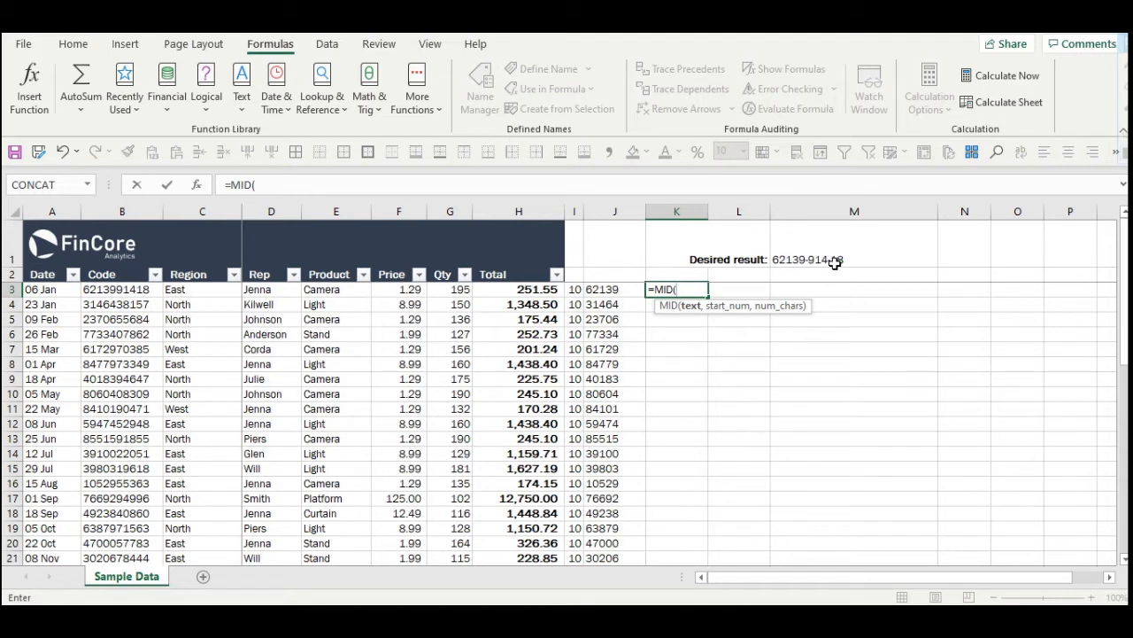
{"action": "left_click", "coordinate": [103, 291]}
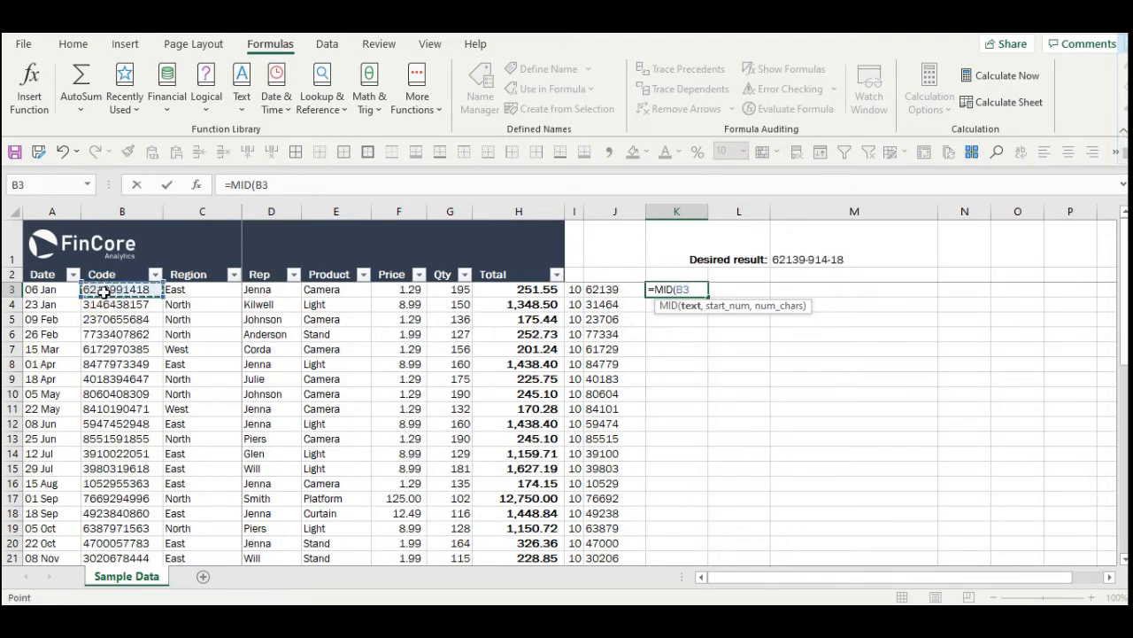
{"action": "type", "text": ","}
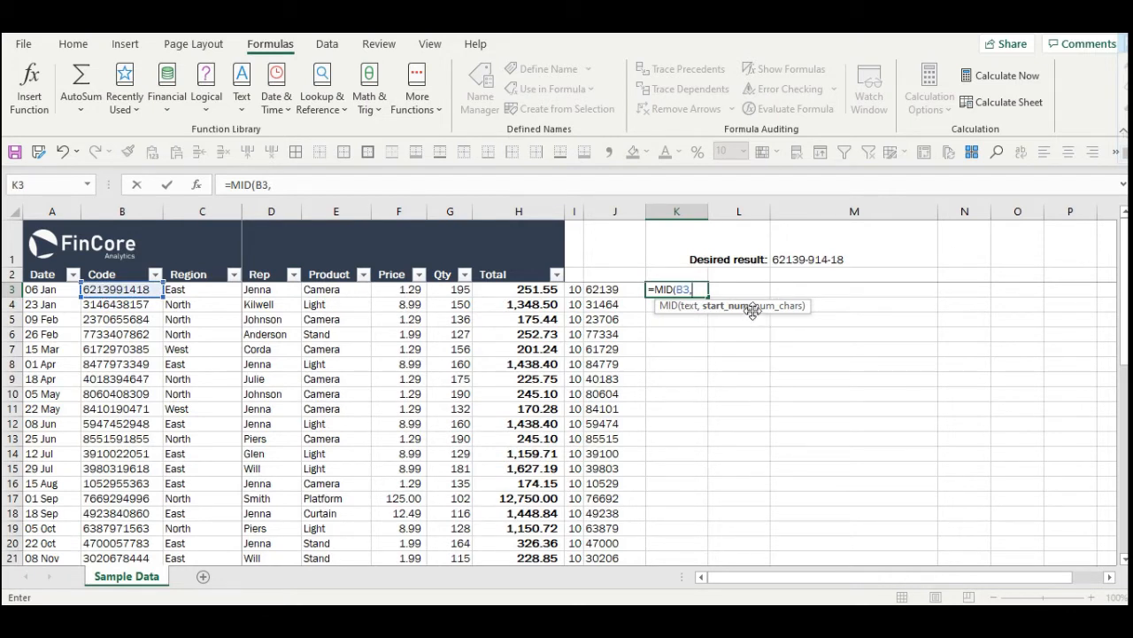
{"action": "type", "text": "6,3"}
{"action": "key", "text": "Return"}
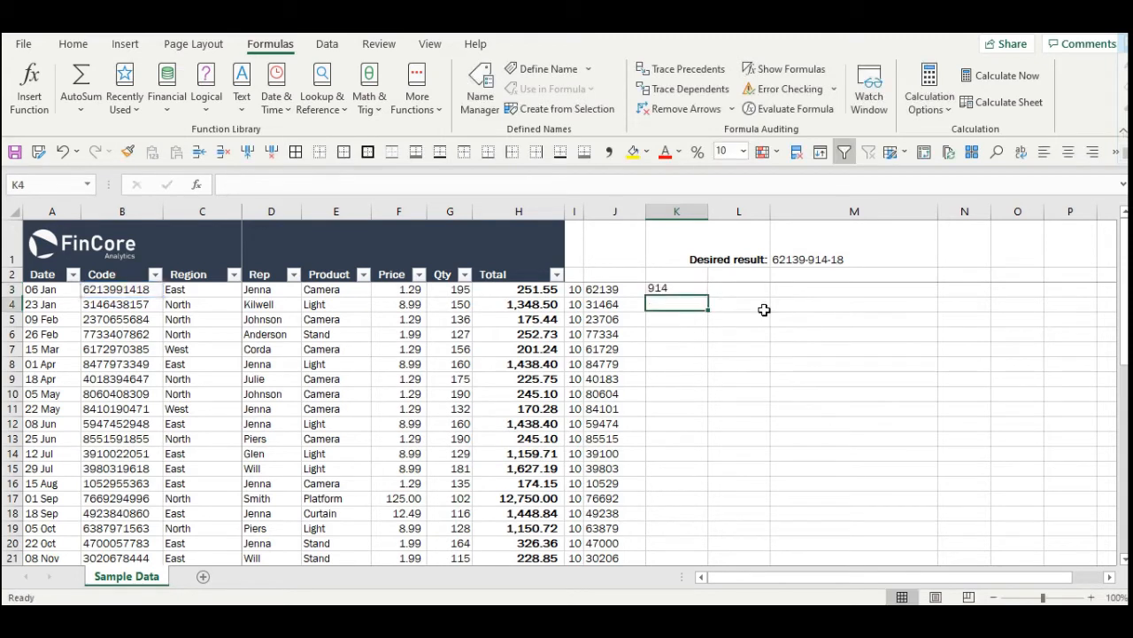
{"action": "left_click", "coordinate": [698, 294]}
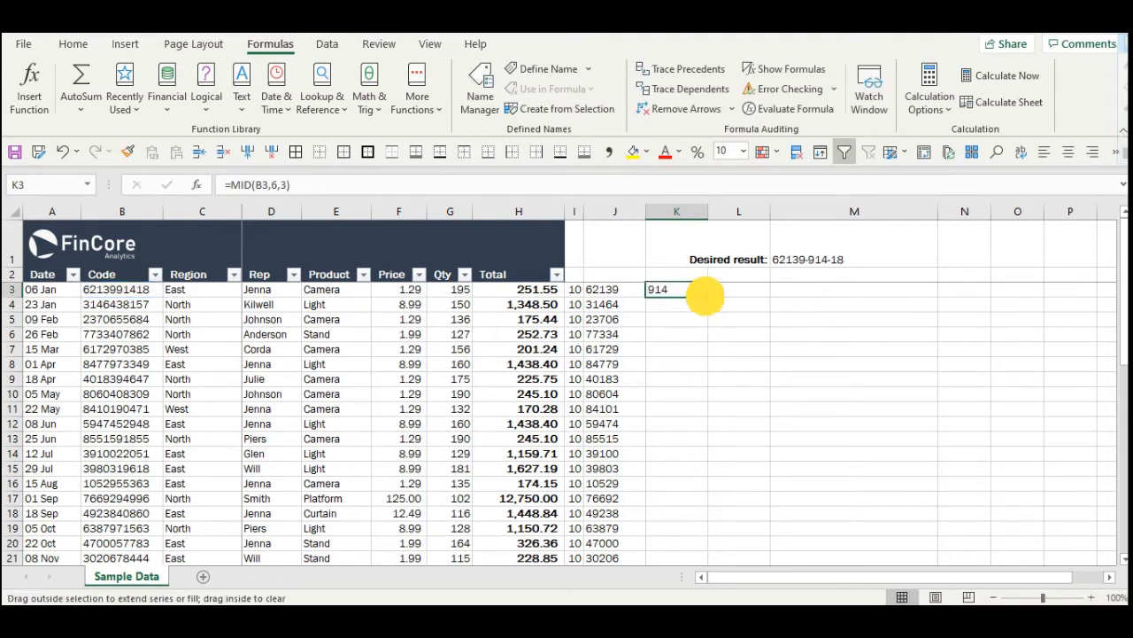
{"action": "double_click", "coordinate": [702, 298]}
Enter the formula =RIGHT(B3,2) in cell L3 to extract the last two characters of the code.
{"action": "left_click", "coordinate": [732, 292]}
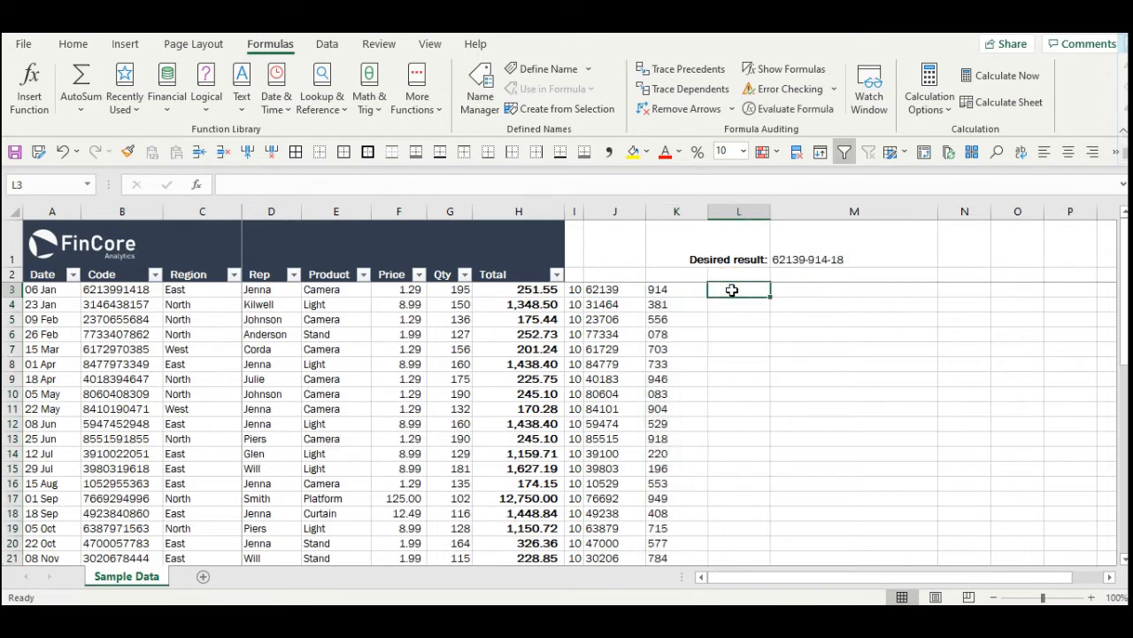
{"action": "type", "text": "=RIGHT"}
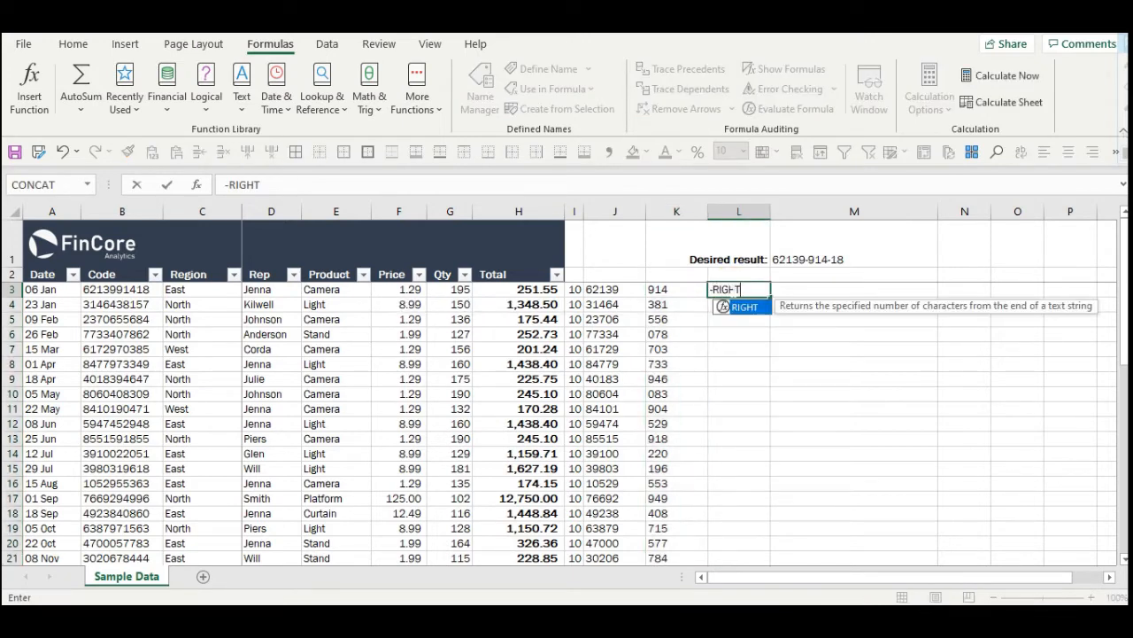
{"action": "type", "text": "("}
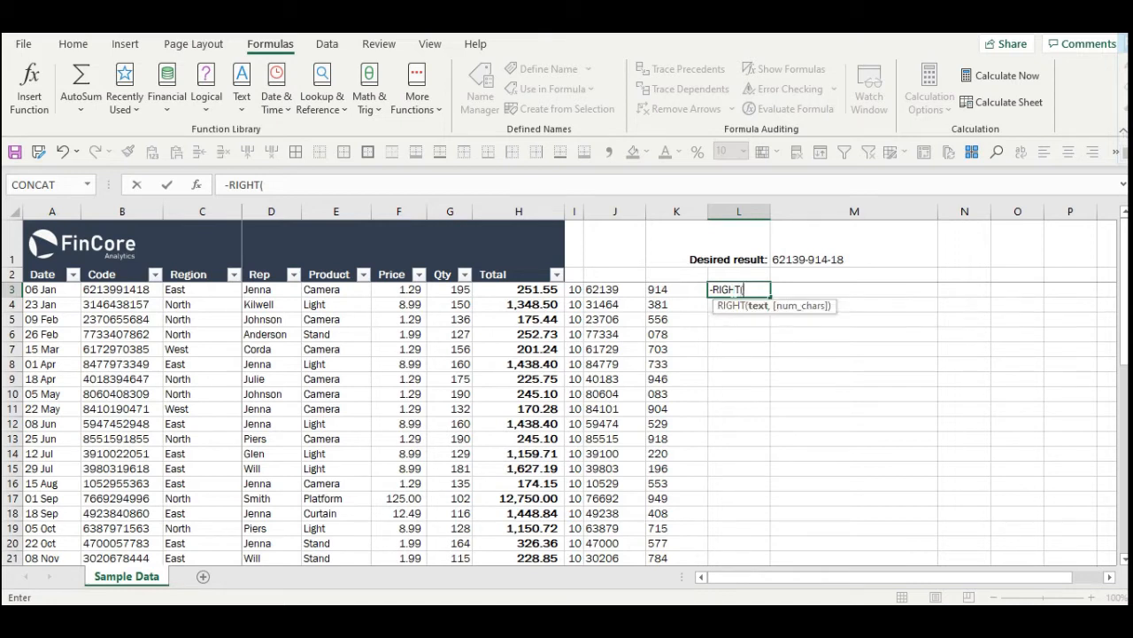
{"action": "left_click", "coordinate": [125, 290]}
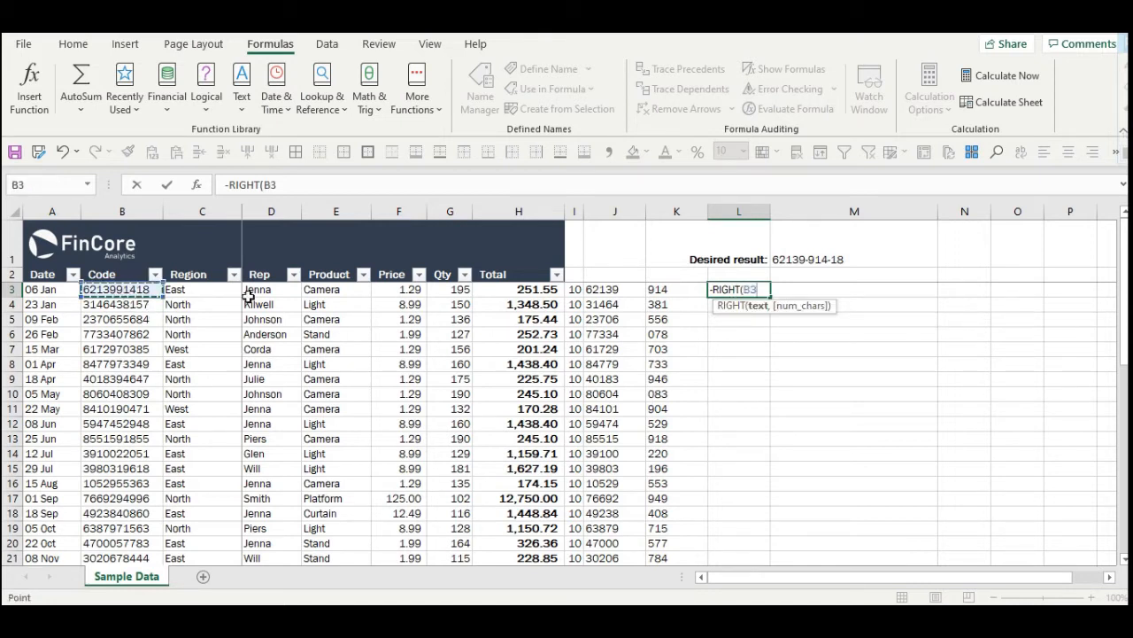
{"action": "type", "text": ","}
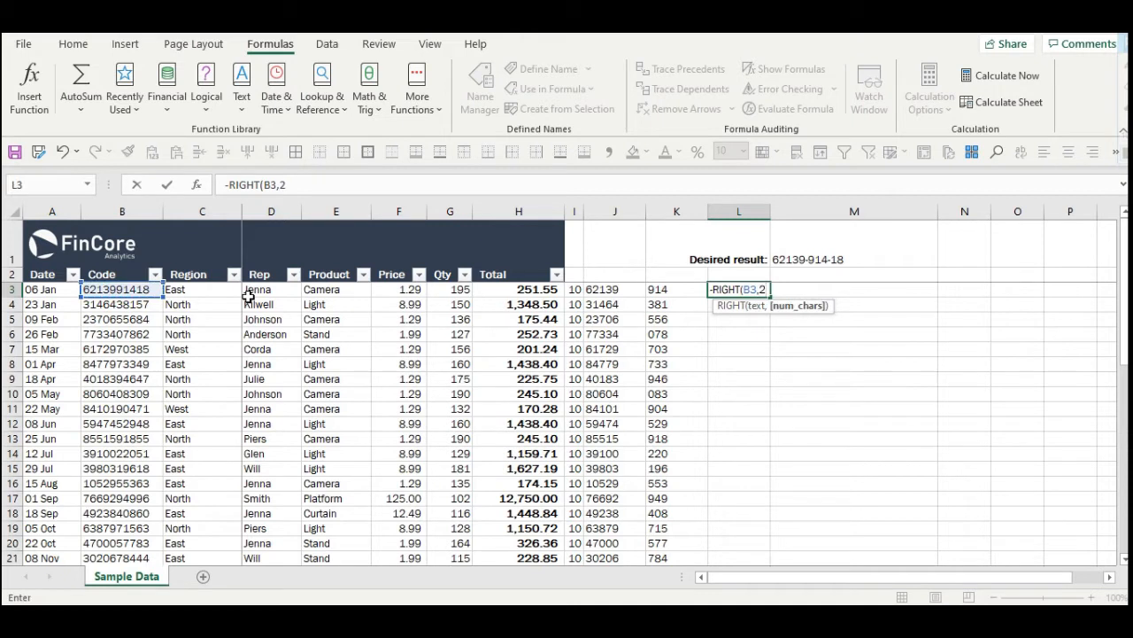
{"action": "type", "text": "2)"}
{"action": "key", "text": "Return"}
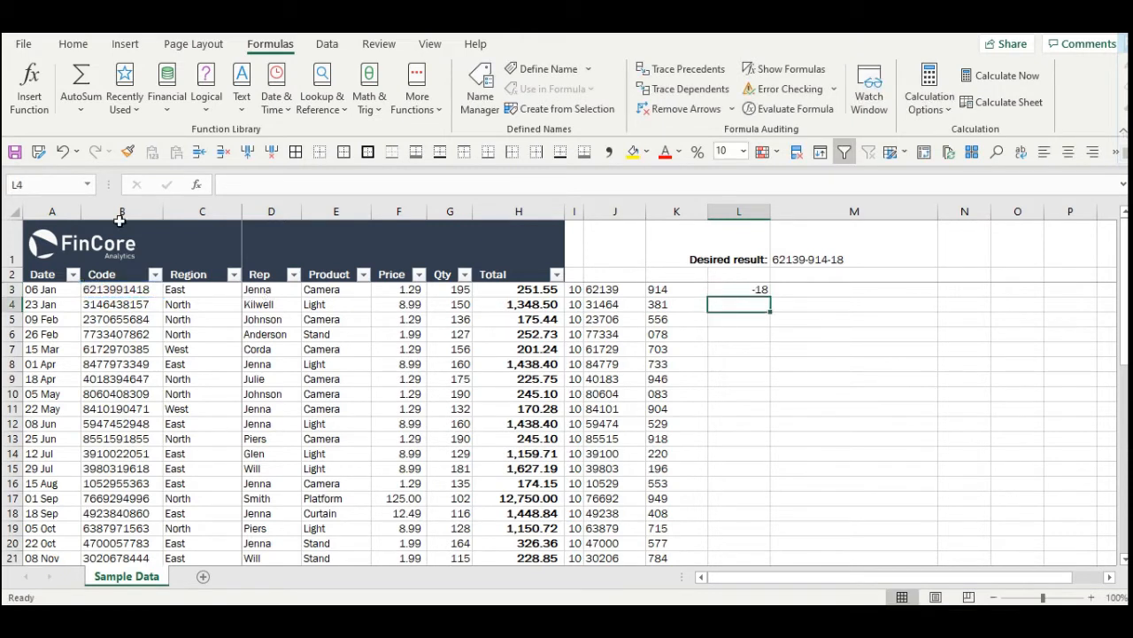
{"action": "left_click", "coordinate": [758, 289]}
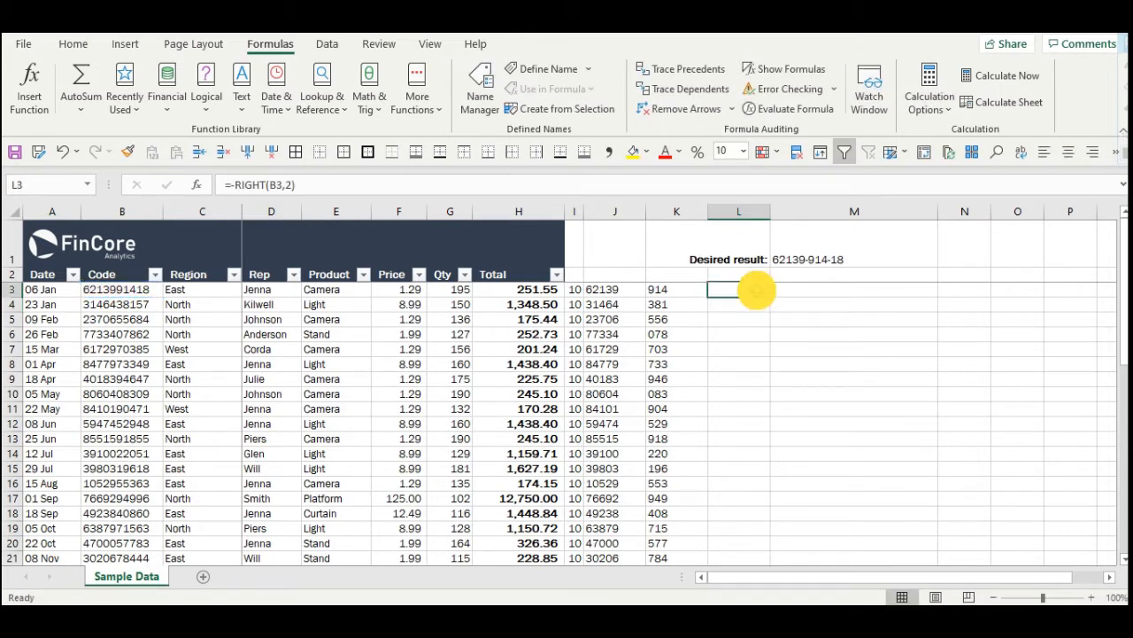
{"action": "left_click", "coordinate": [235, 185]}
{"action": "key", "text": "BackSpace"}
{"action": "key", "text": "Return"}
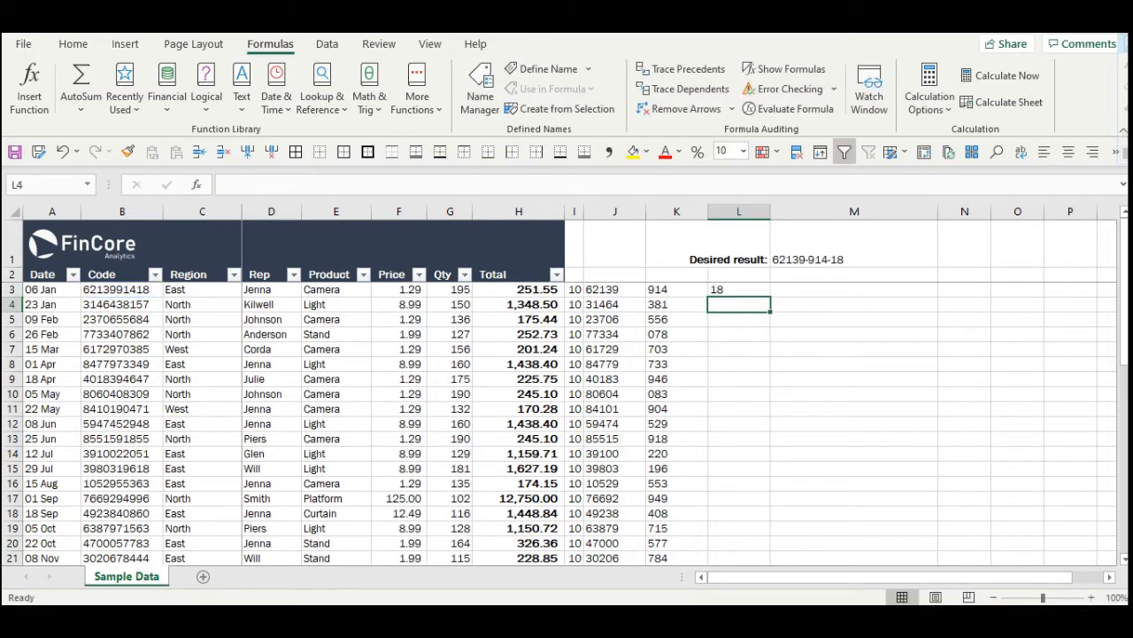
Fill the RIGHT formula from L3 down column L and compare the parts in J3:L3 with the desired result in M1.
{"action": "left_click", "coordinate": [750, 290]}
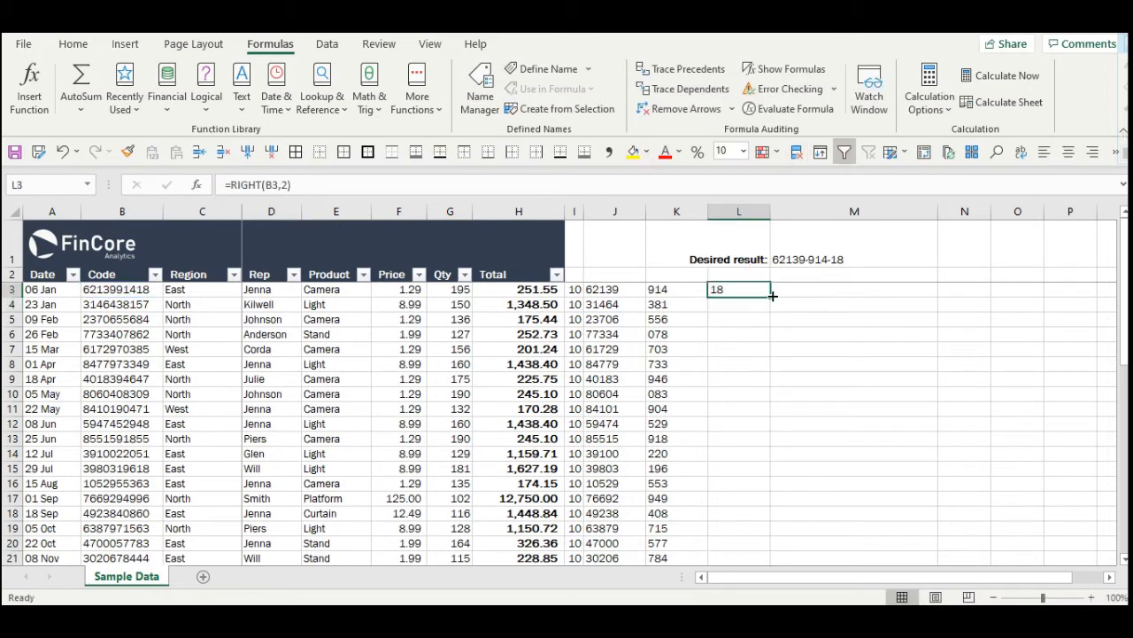
{"action": "double_click", "coordinate": [772, 298]}
{"action": "left_click", "coordinate": [734, 364]}
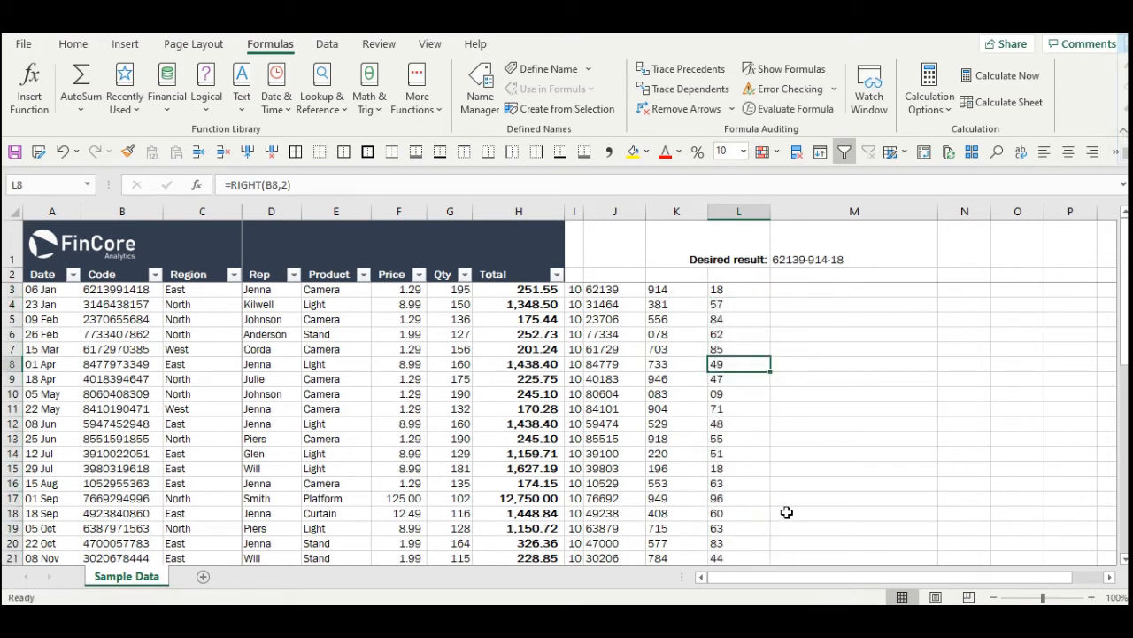
{"action": "left_click", "coordinate": [620, 289]}
{"action": "left_click", "coordinate": [659, 287]}
{"action": "left_click", "coordinate": [719, 290]}
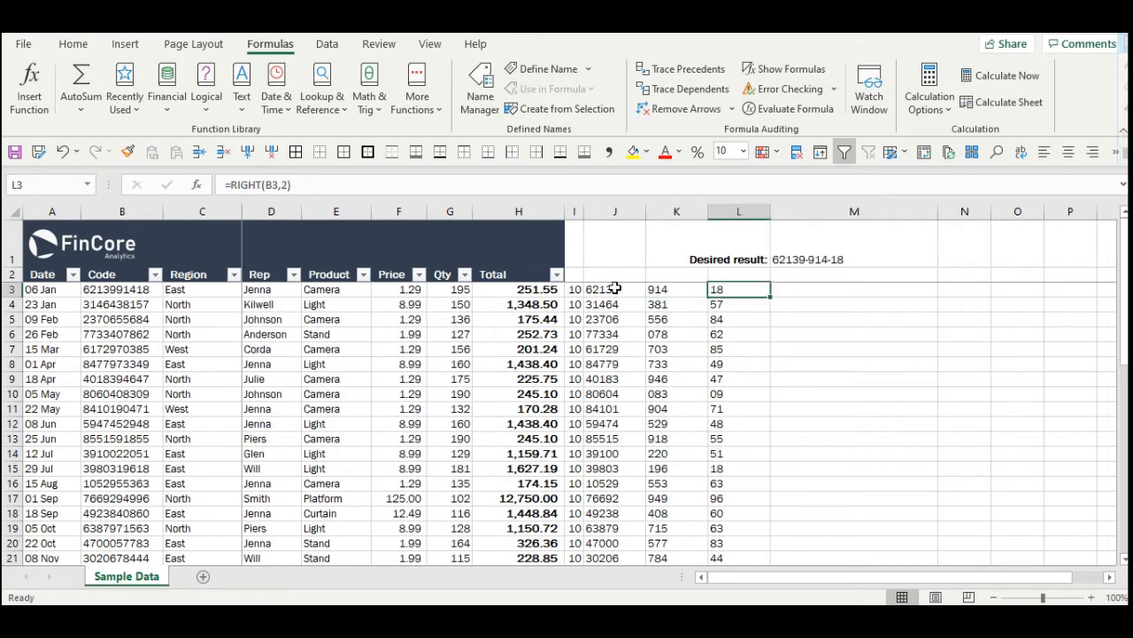
{"action": "left_click_drag", "start_coordinate": [616, 290], "coordinate": [735, 290]}
{"action": "left_click", "coordinate": [815, 259]}
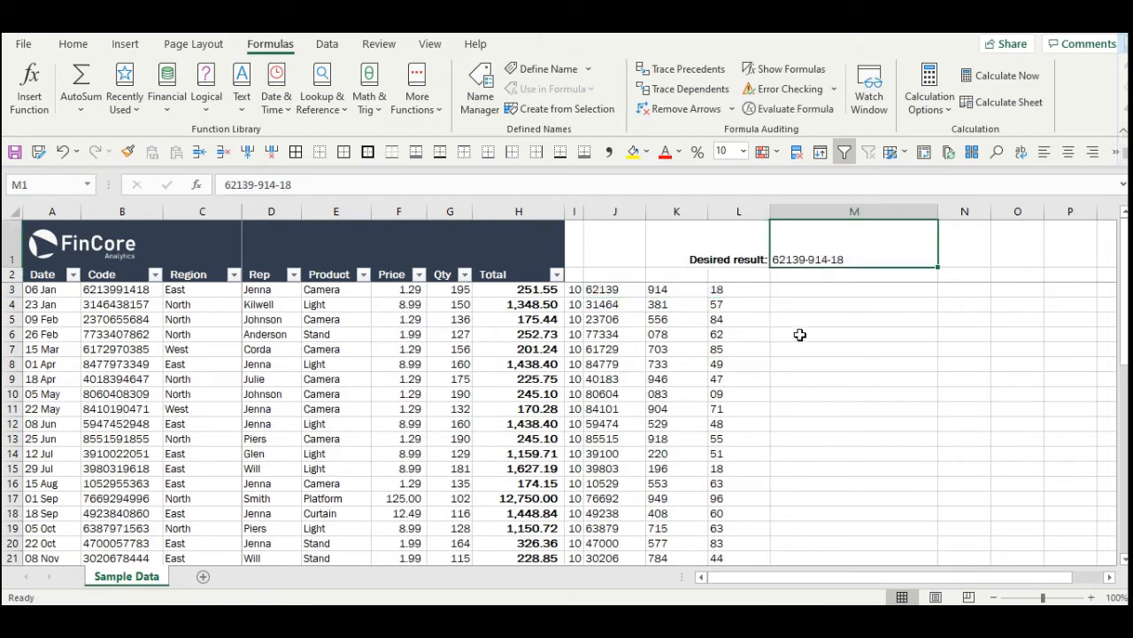
Enter the formula =CONCAT(J3,K3,L3) in cell M3 to join the three extracted parts.
{"action": "left_click", "coordinate": [805, 296]}
{"action": "type", "text": "="}
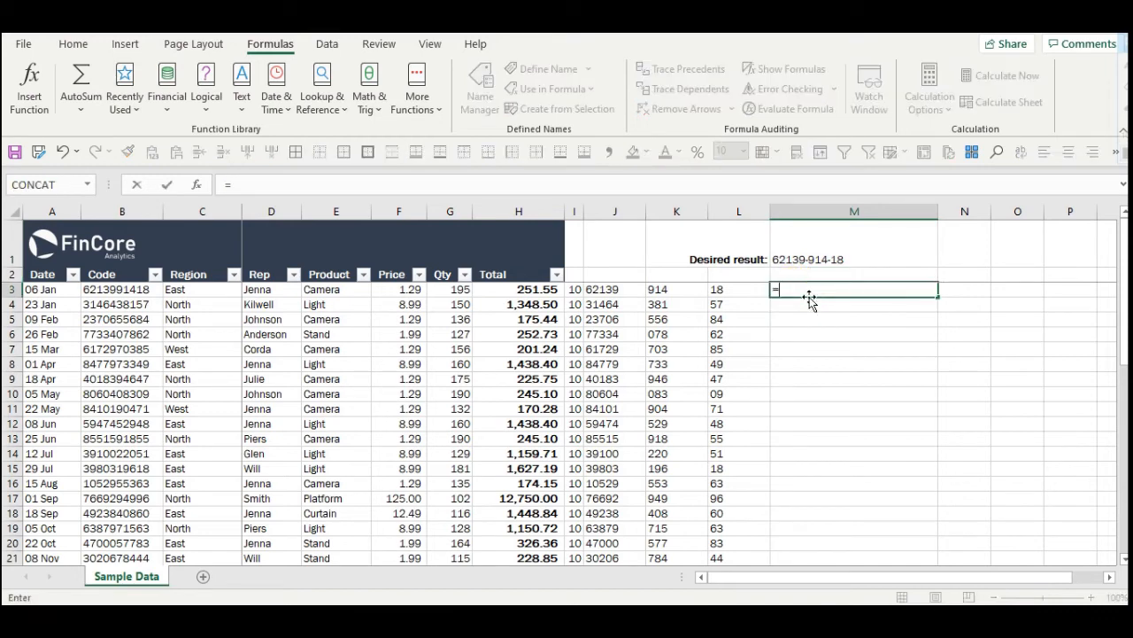
{"action": "type", "text": "CONCAT"}
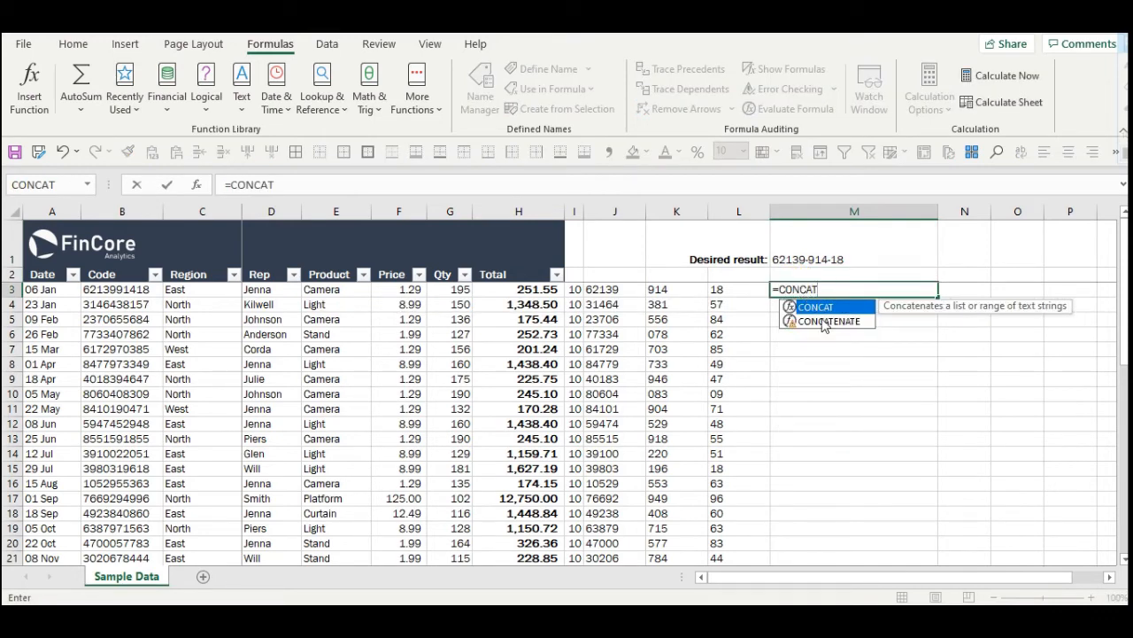
{"action": "type", "text": "("}
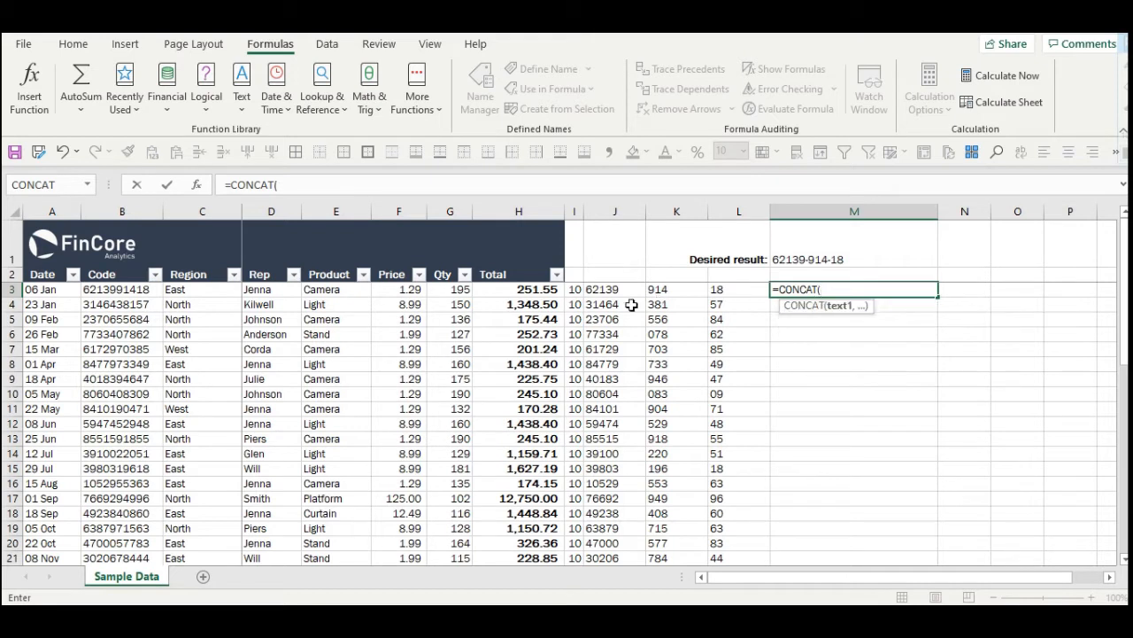
{"action": "left_click", "coordinate": [602, 292]}
{"action": "type", "text": ","}
{"action": "left_click", "coordinate": [664, 290]}
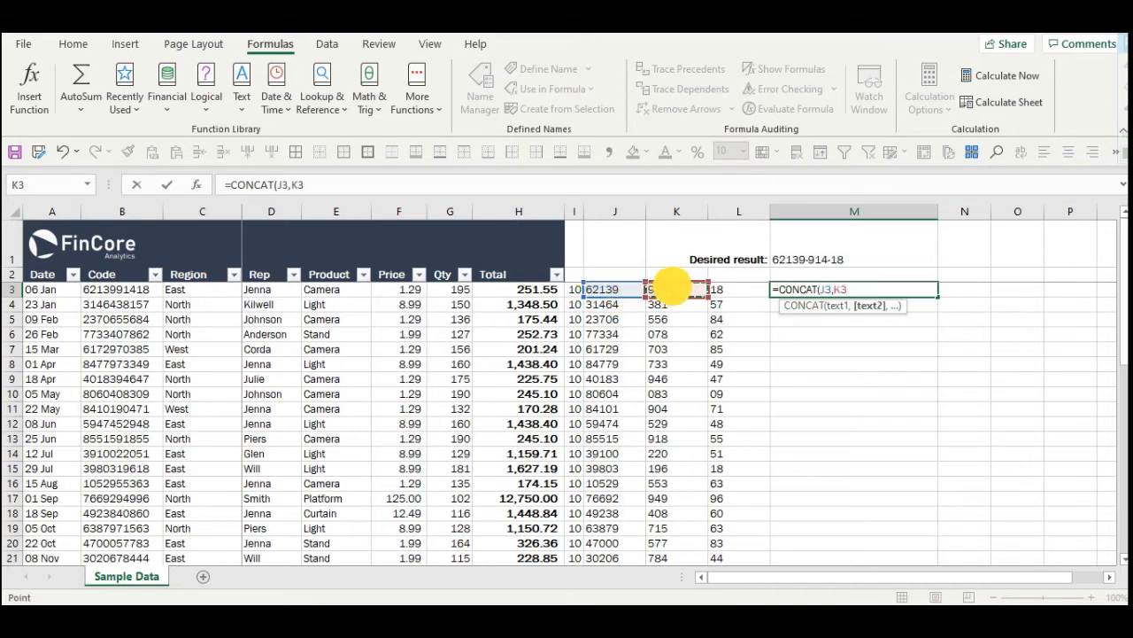
{"action": "type", "text": ","}
{"action": "left_click", "coordinate": [735, 289]}
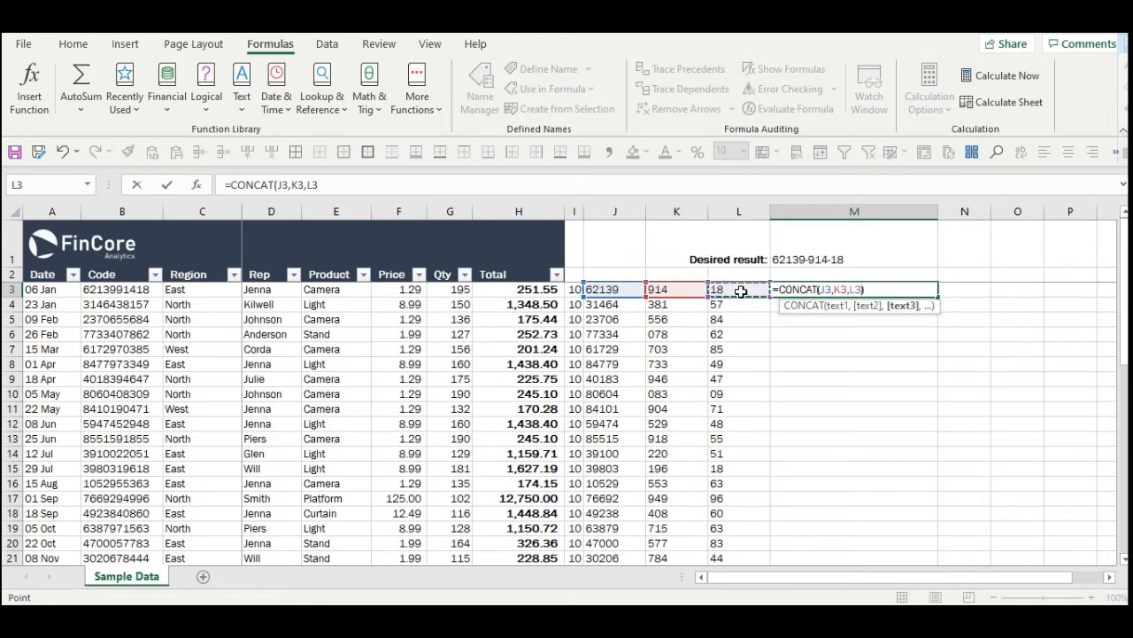
{"action": "key", "text": "Return"}
Fill the CONCAT formula from M3 down column M and compare M3 with the parts in J3:L3 and the original code in B3.
{"action": "left_click", "coordinate": [937, 290]}
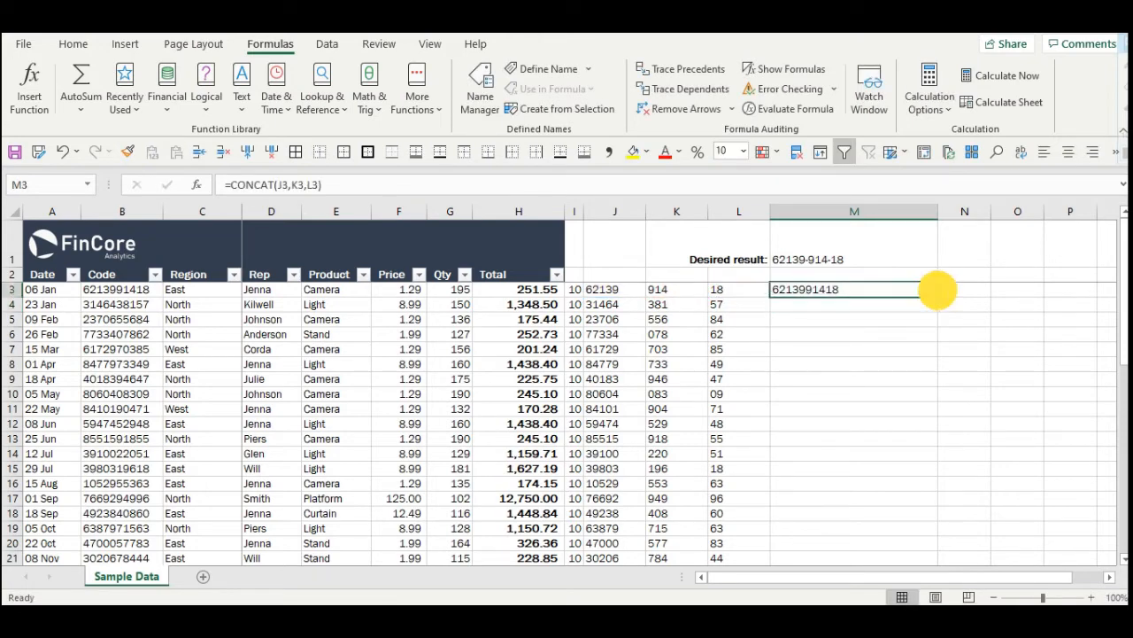
{"action": "double_click", "coordinate": [938, 296]}
{"action": "left_click", "coordinate": [859, 334]}
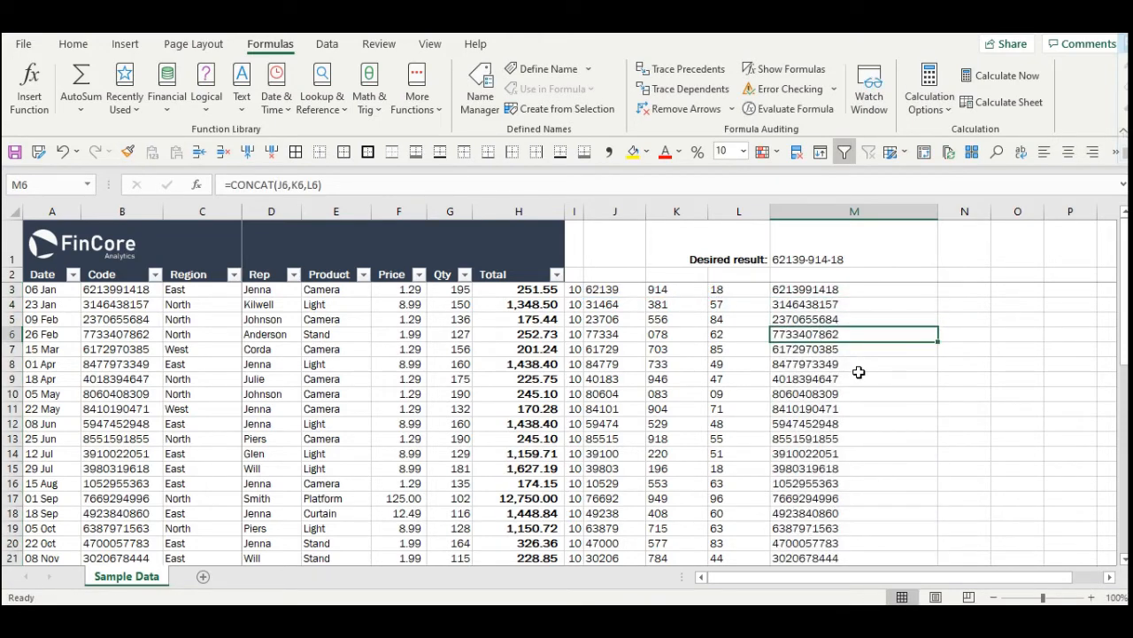
{"action": "left_click", "coordinate": [833, 290]}
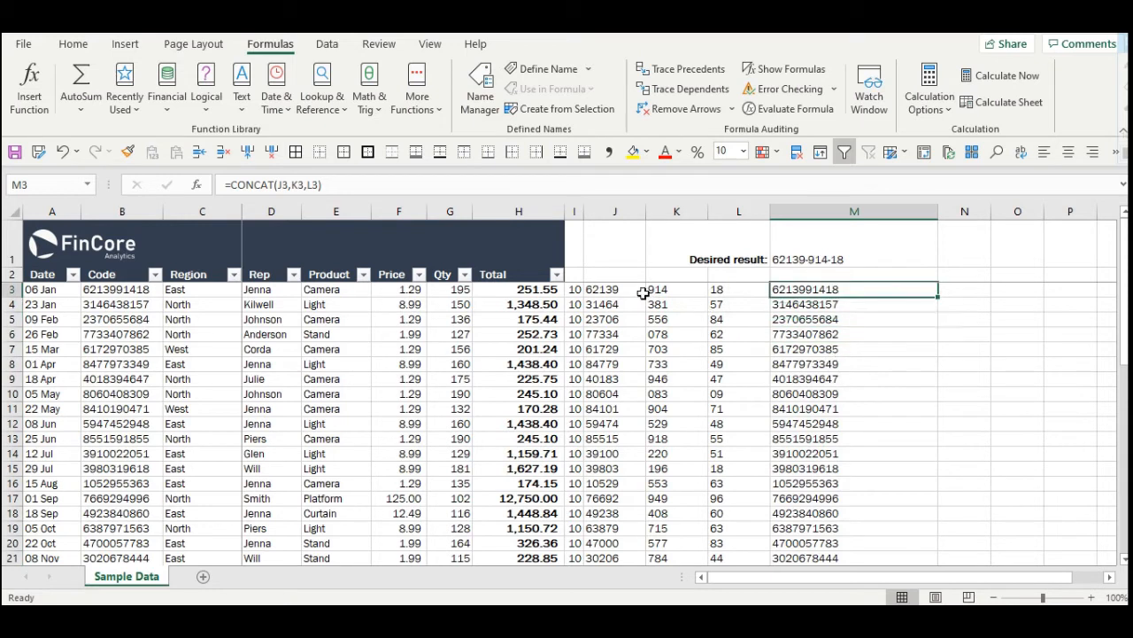
{"action": "left_click_drag", "start_coordinate": [642, 292], "coordinate": [609, 289]}
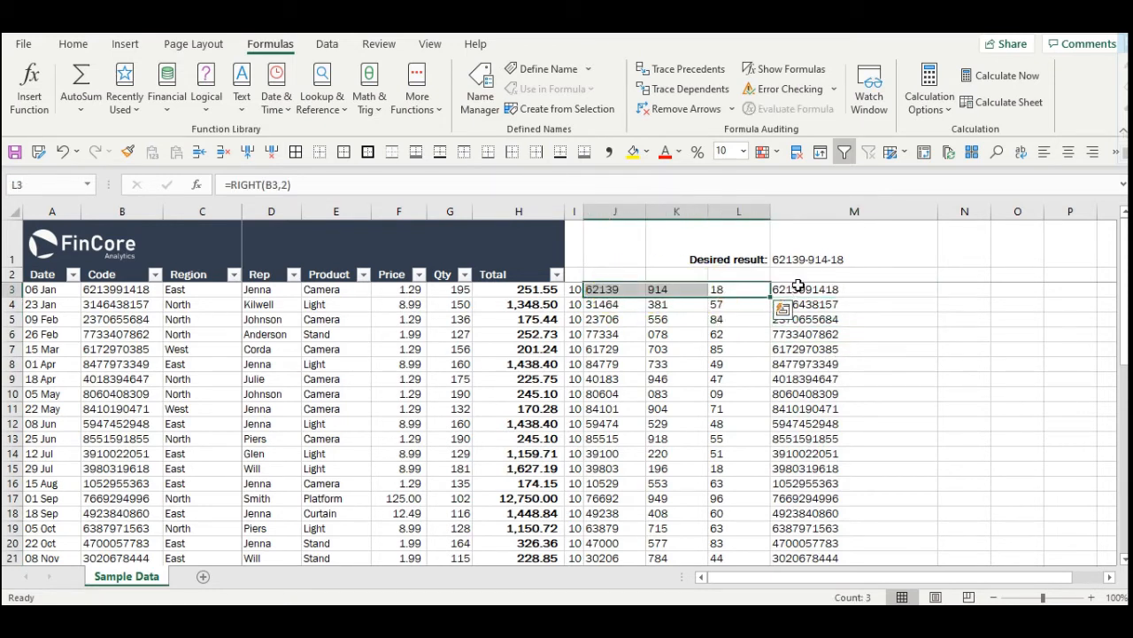
{"action": "left_click", "coordinate": [798, 288]}
{"action": "left_click", "coordinate": [103, 292]}
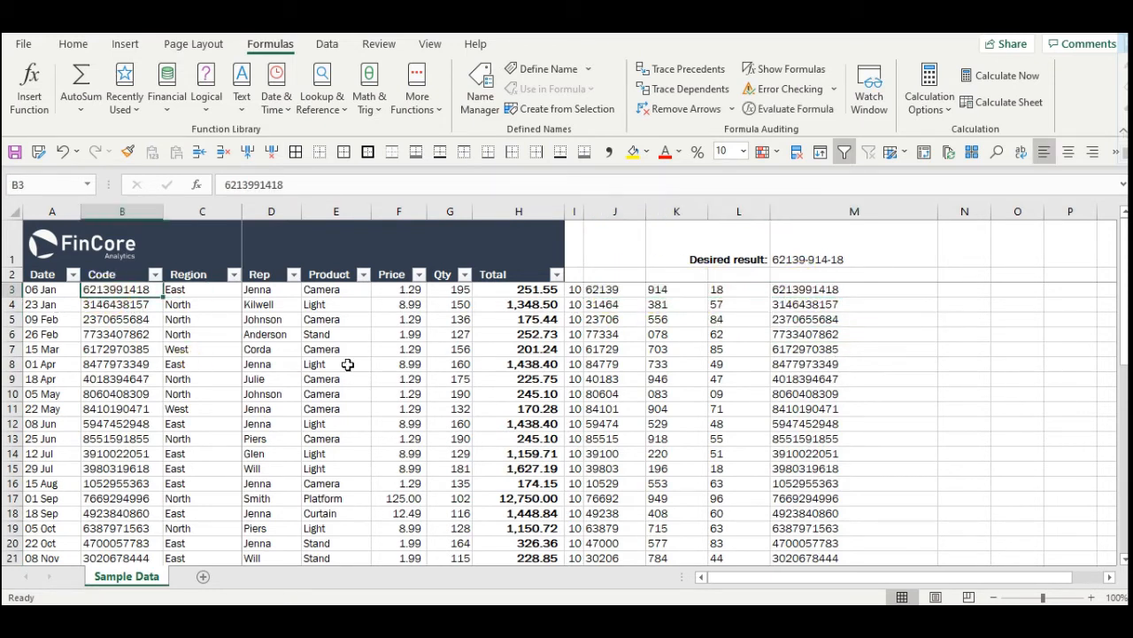
Add hyphen separators to the formula in M3 so it reads =CONCAT(J3,"-",K3,"-",L3).
{"action": "left_click", "coordinate": [855, 292]}
{"action": "left_click", "coordinate": [288, 185]}
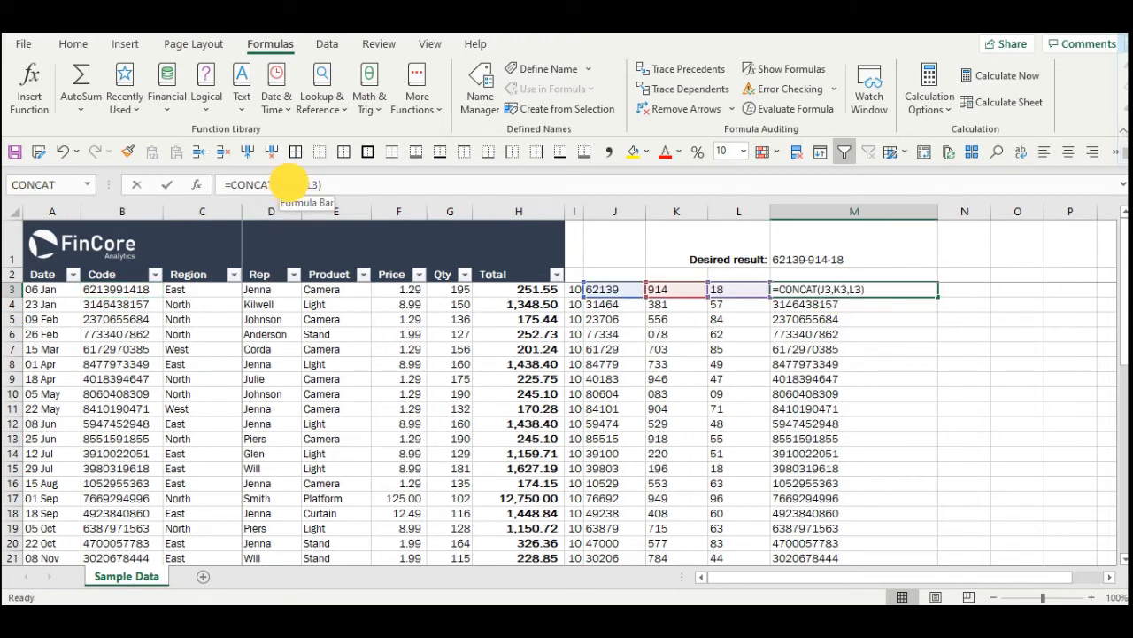
{"action": "type", "text": ","}
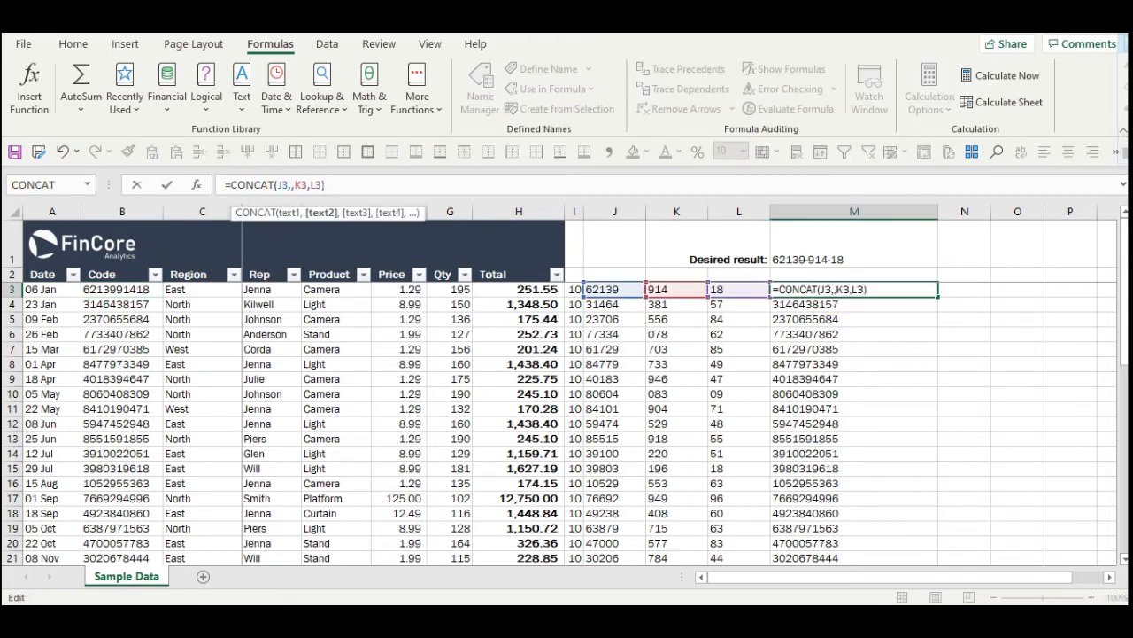
{"action": "type", "text": "\"-\""}
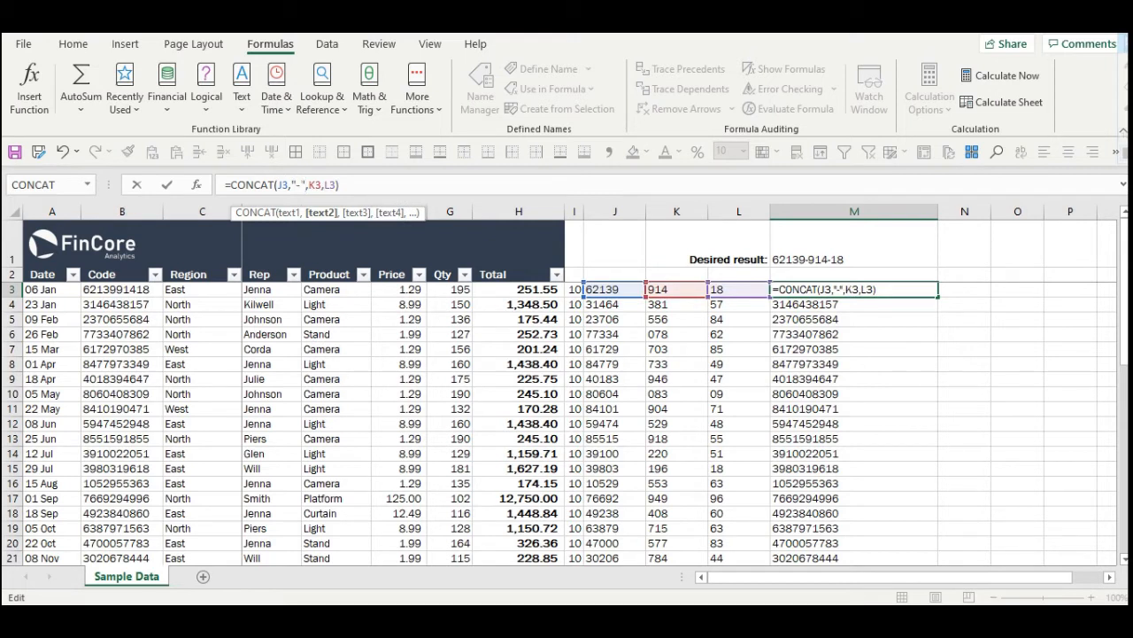
{"action": "key", "text": "Right"}
{"action": "type", "text": "\"-\","}
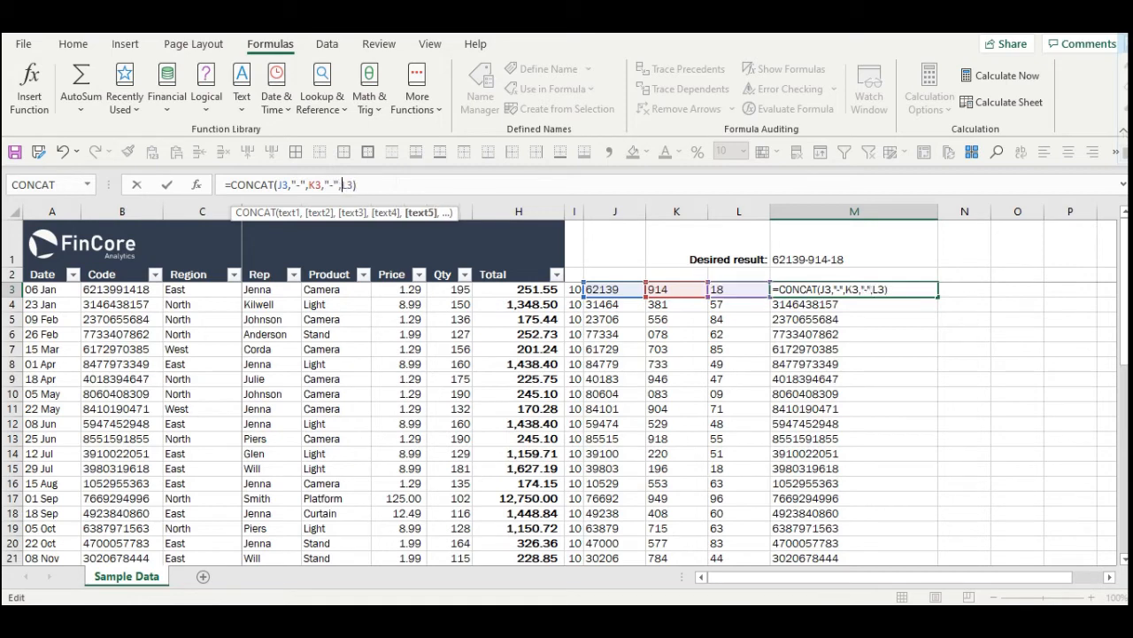
{"action": "key", "text": "ctrl+Return"}
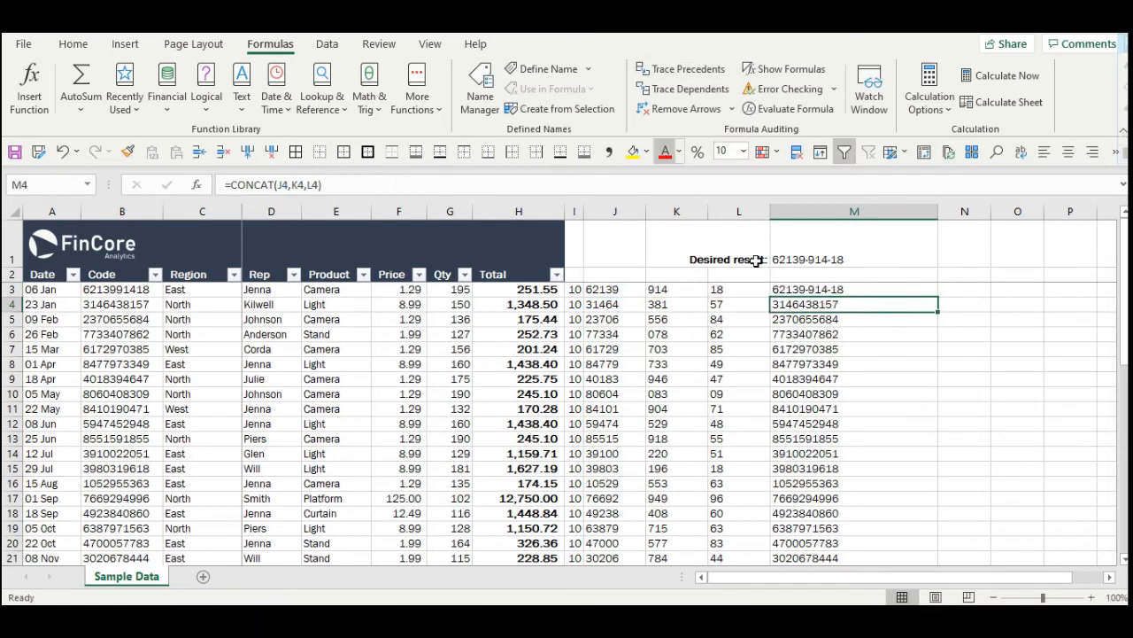
Fill the hyphenated CONCAT formula from M3 down column M and check the codes through the last data row.
{"action": "double_click", "coordinate": [938, 296]}
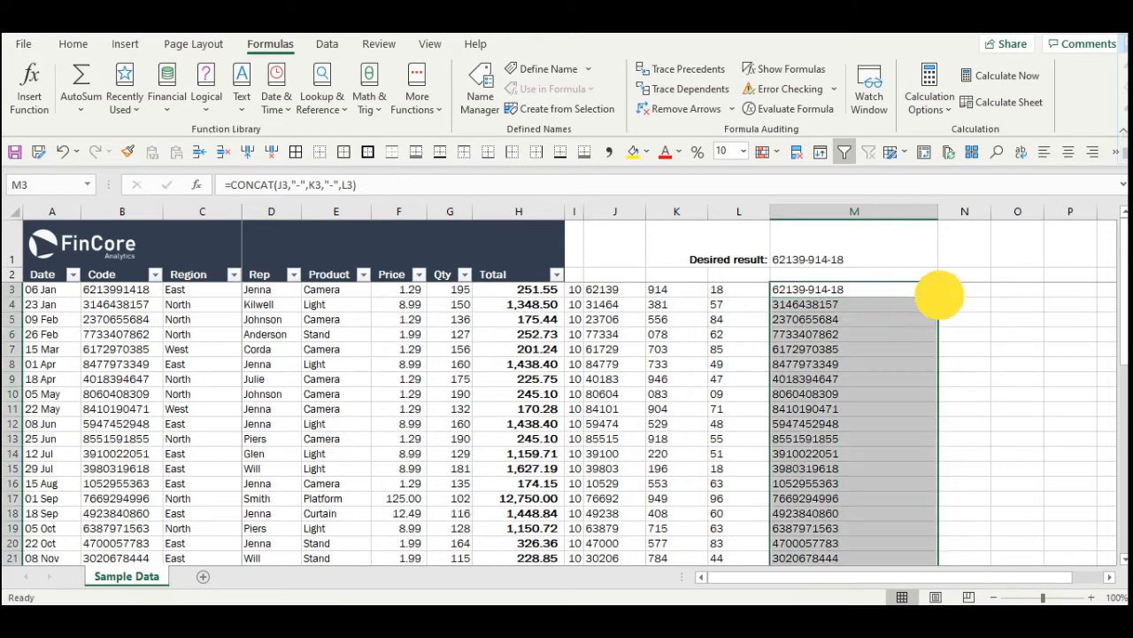
{"action": "left_click", "coordinate": [853, 363]}
{"action": "scroll", "coordinate": [870, 411], "scroll_direction": "down", "scroll_amount": 10}
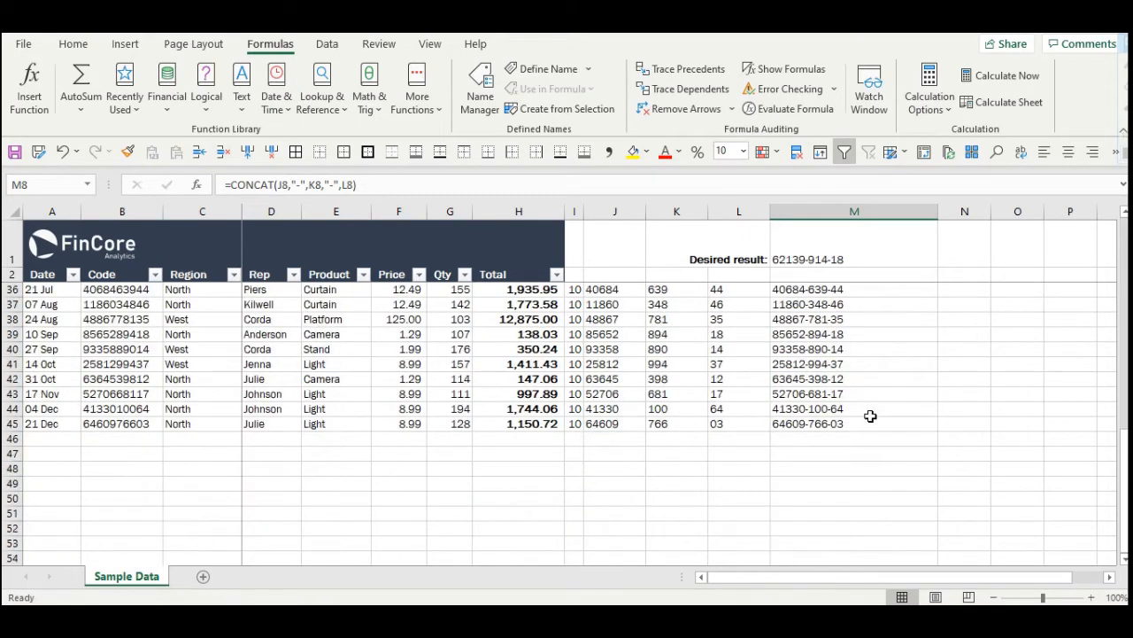
{"action": "scroll", "coordinate": [870, 417], "scroll_direction": "up", "scroll_amount": 10}
{"action": "left_click", "coordinate": [841, 292]}
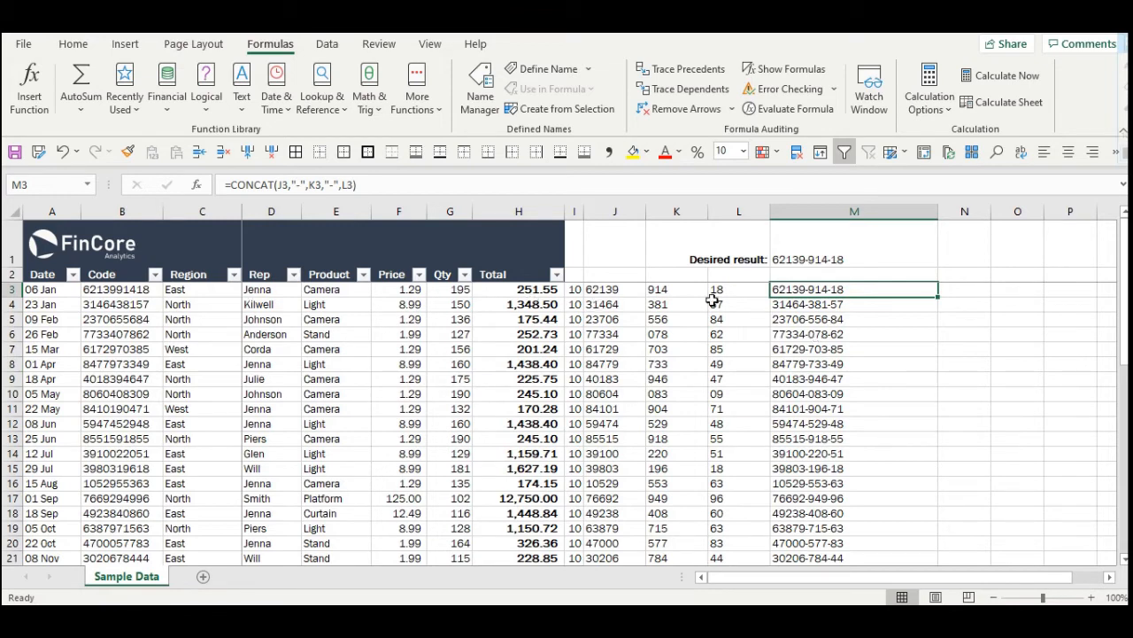
Highlight the joined codes in M3:M8 and the parts and results in J3:M9 to compare them.
{"action": "left_click_drag", "start_coordinate": [809, 290], "coordinate": [799, 363]}
{"action": "left_click_drag", "start_coordinate": [597, 292], "coordinate": [842, 376]}
Apply the custom number format #####-###-## to all codes in column B, from B3 through the last data row.
{"action": "left_click_drag", "start_coordinate": [118, 292], "coordinate": [121, 504]}
{"action": "scroll", "coordinate": [119, 469], "scroll_direction": "up", "scroll_amount": 8}
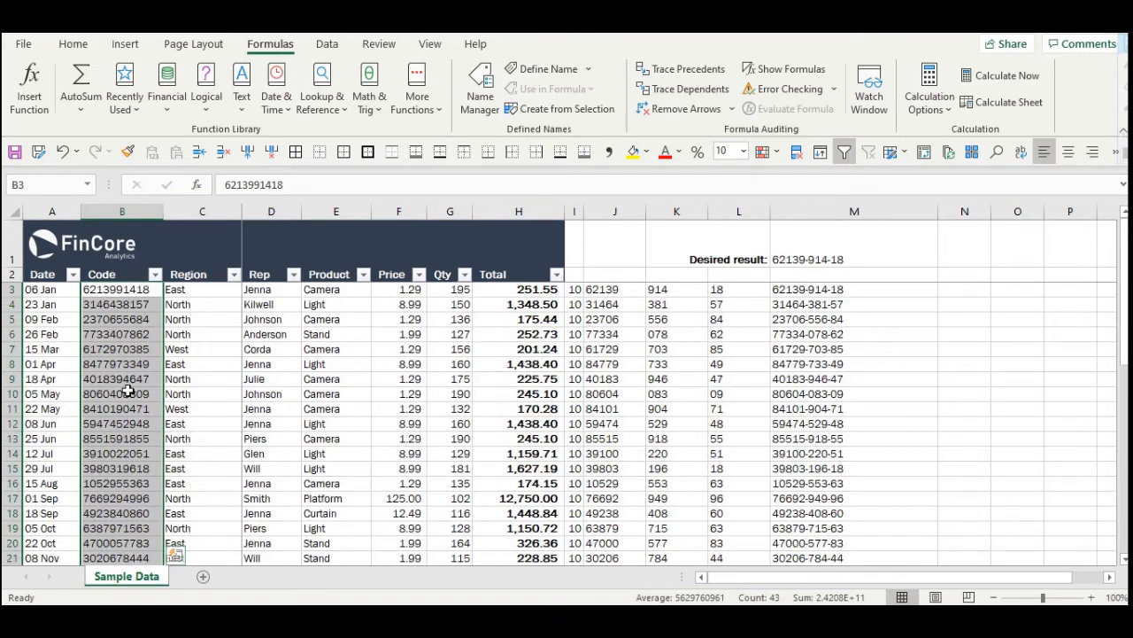
{"action": "right_click", "coordinate": [113, 316]}
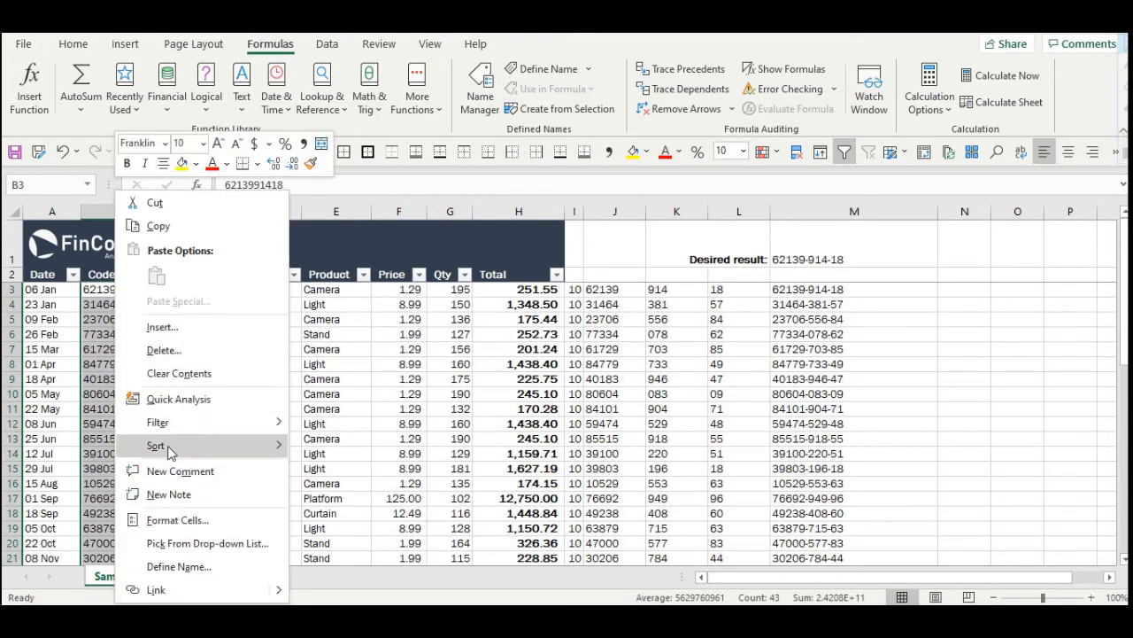
{"action": "left_click", "coordinate": [189, 516]}
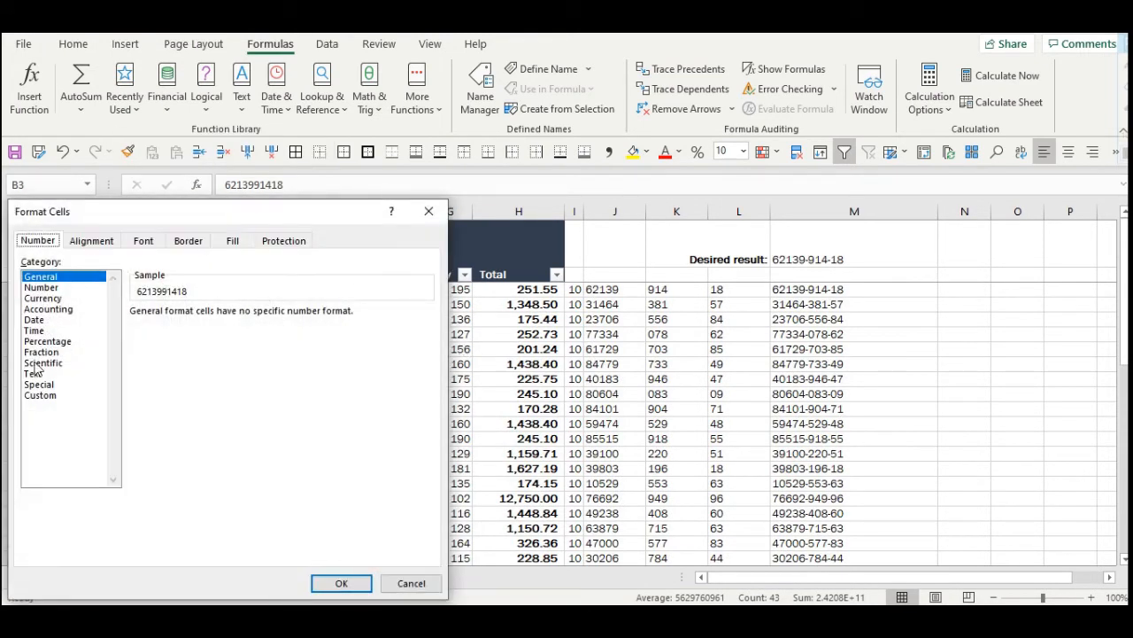
{"action": "left_click", "coordinate": [41, 394]}
{"action": "left_click_drag", "start_coordinate": [185, 330], "coordinate": [46, 328]}
{"action": "type", "text": "#####-"}
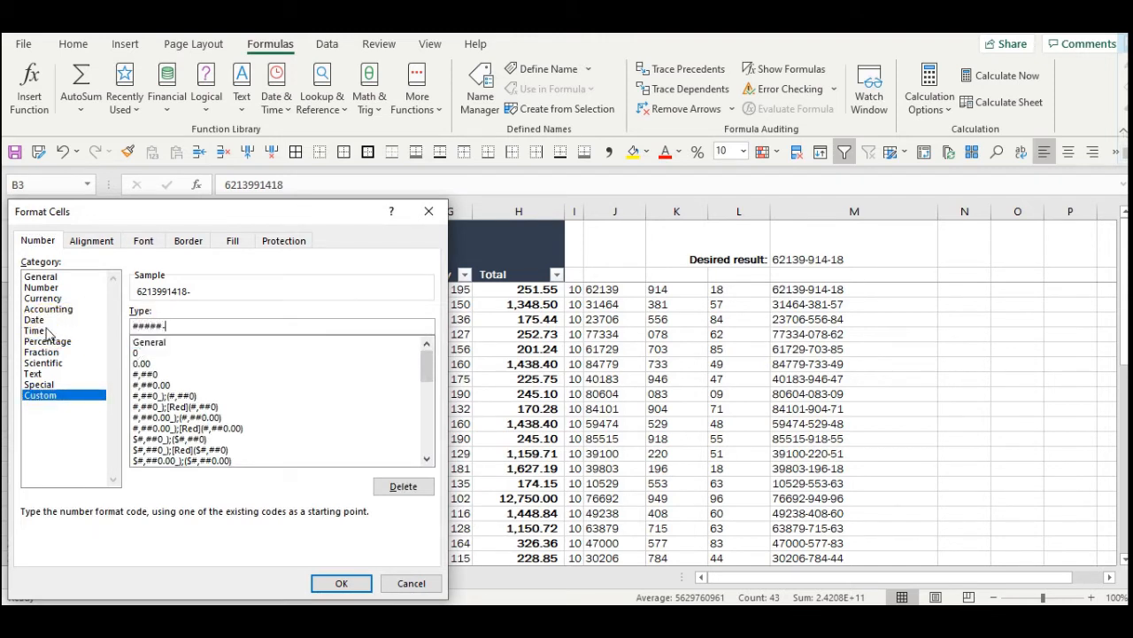
{"action": "type", "text": "##"}
{"action": "key", "text": "BackSpace"}
{"action": "key", "text": "BackSpace"}
{"action": "type", "text": "##"}
{"action": "left_click", "coordinate": [339, 582]}
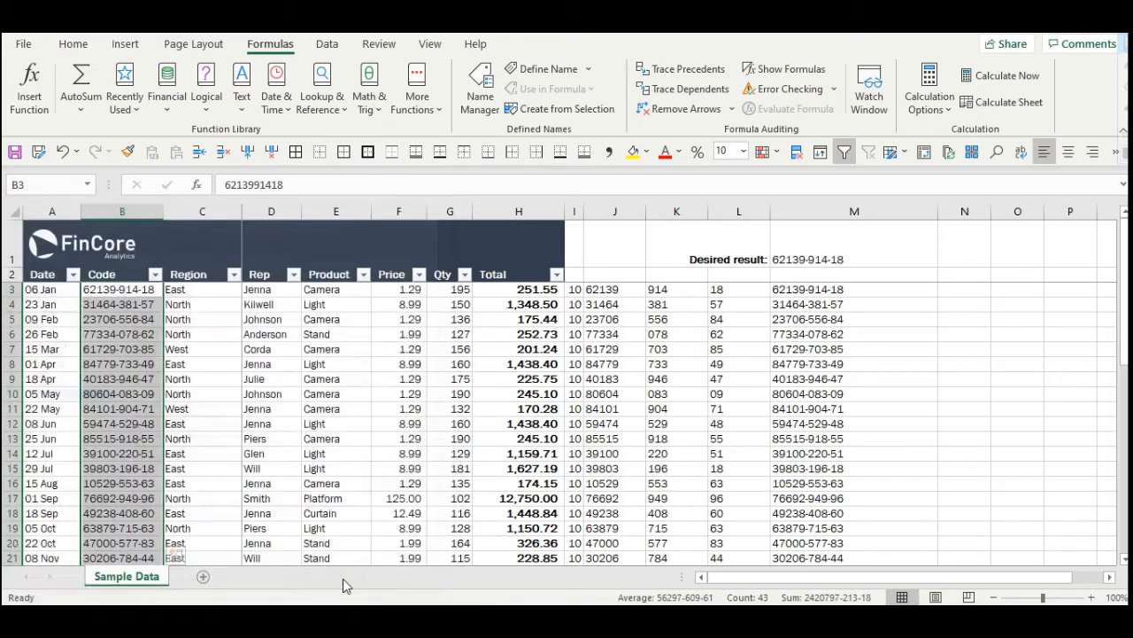
Compare the custom-formatted codes in column B with the CONCAT results in column M, checking the underlying value in B4.
{"action": "left_click_drag", "start_coordinate": [142, 289], "coordinate": [124, 498]}
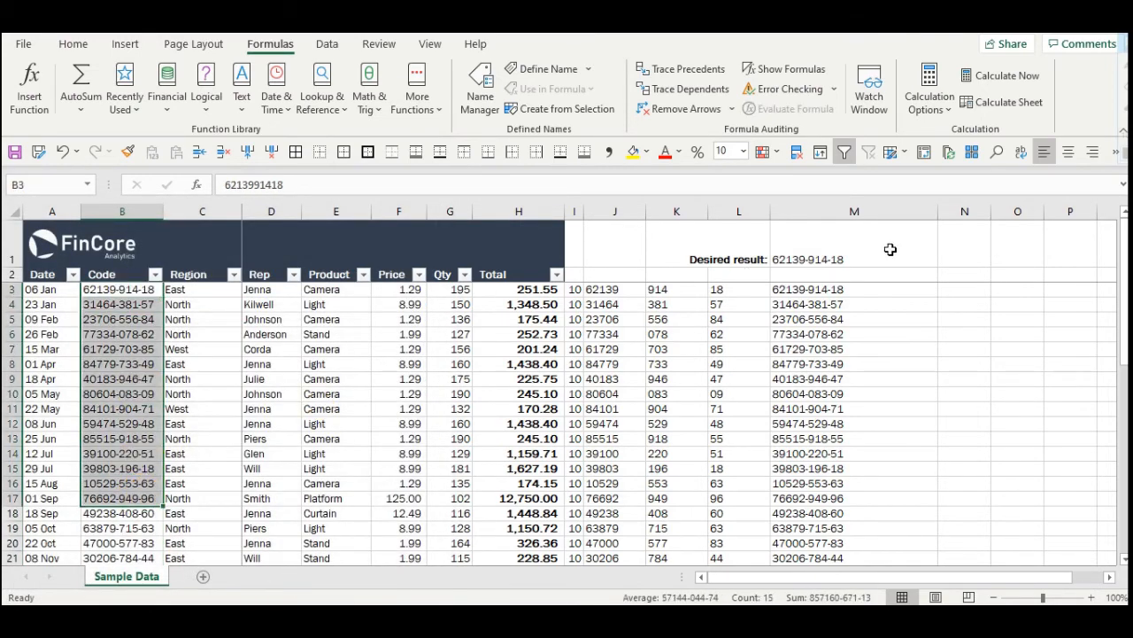
{"action": "left_click_drag", "start_coordinate": [836, 290], "coordinate": [828, 556]}
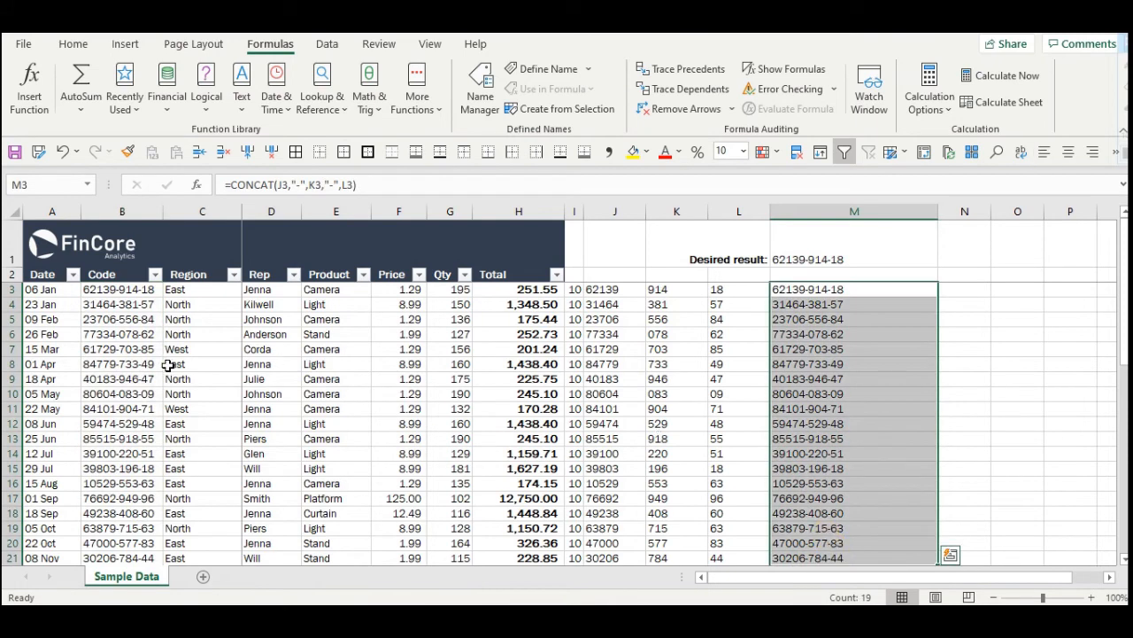
{"action": "left_click", "coordinate": [138, 304]}
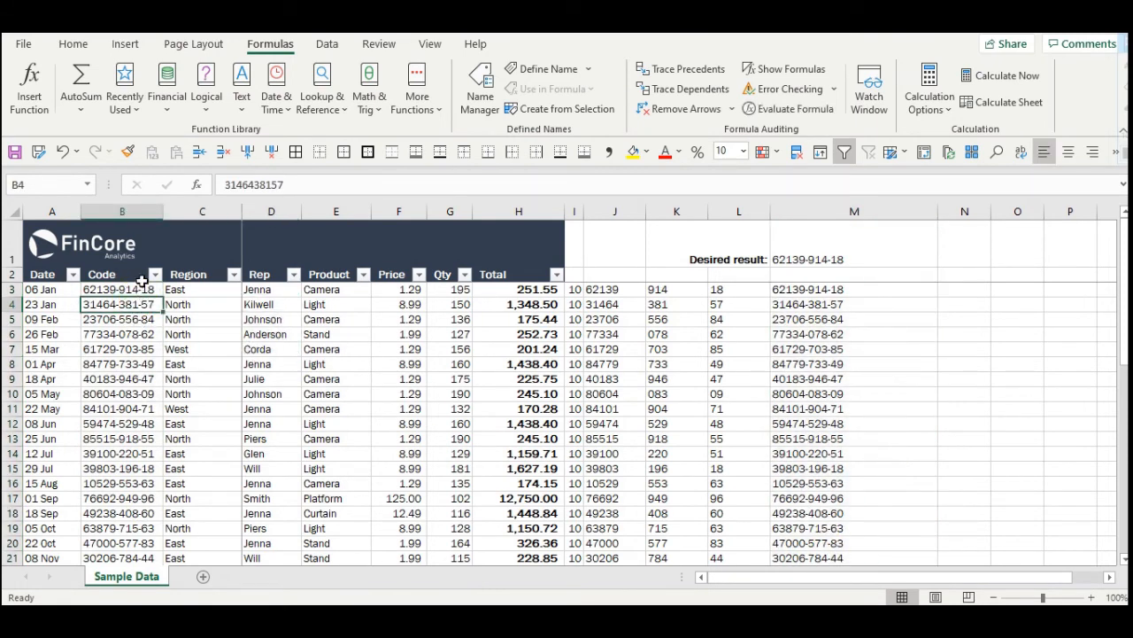
{"action": "left_click_drag", "start_coordinate": [139, 288], "coordinate": [153, 410]}
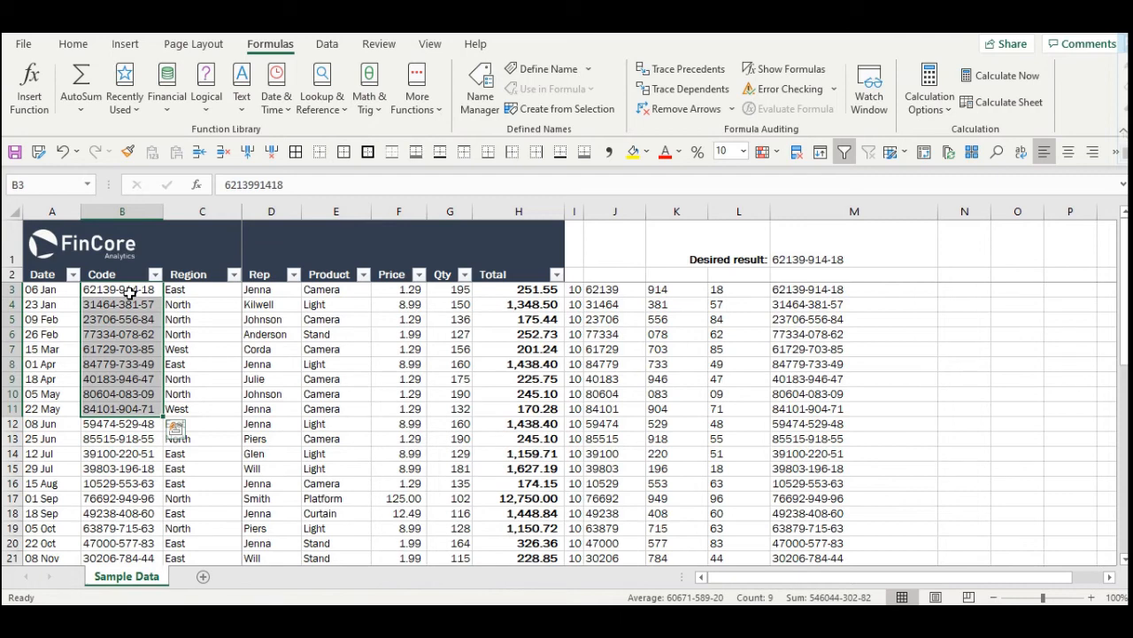
Copy the joined code in M3, paste it with its formula into N3, and undo the paste.
{"action": "left_click", "coordinate": [816, 290]}
{"action": "key", "text": "ctrl+c"}
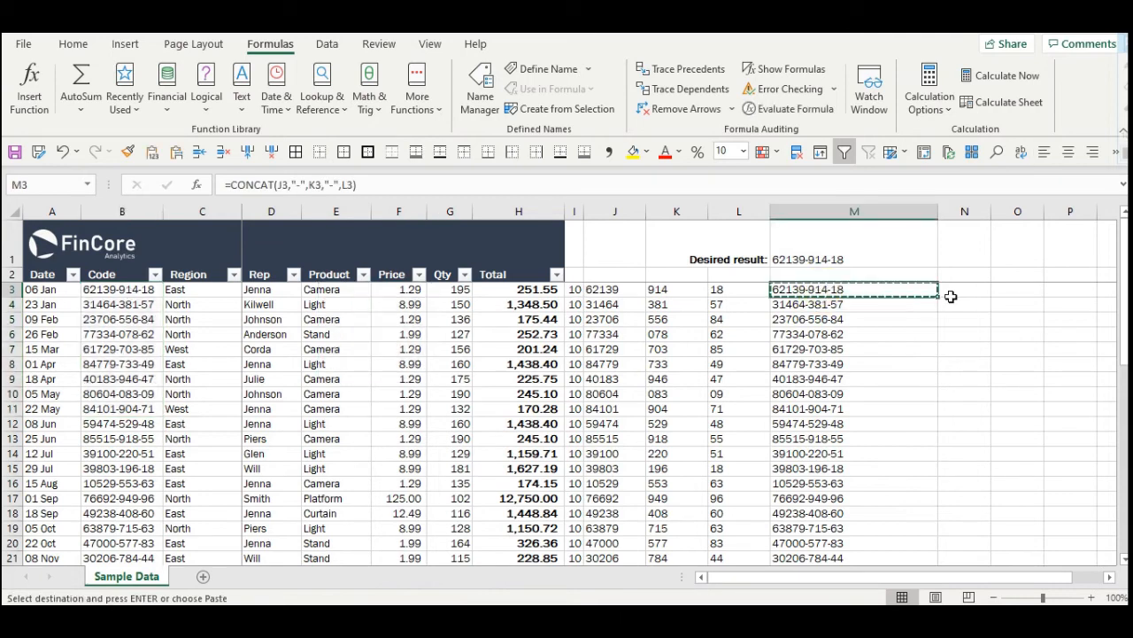
{"action": "right_click", "coordinate": [973, 289]}
{"action": "left_click", "coordinate": [792, 275]}
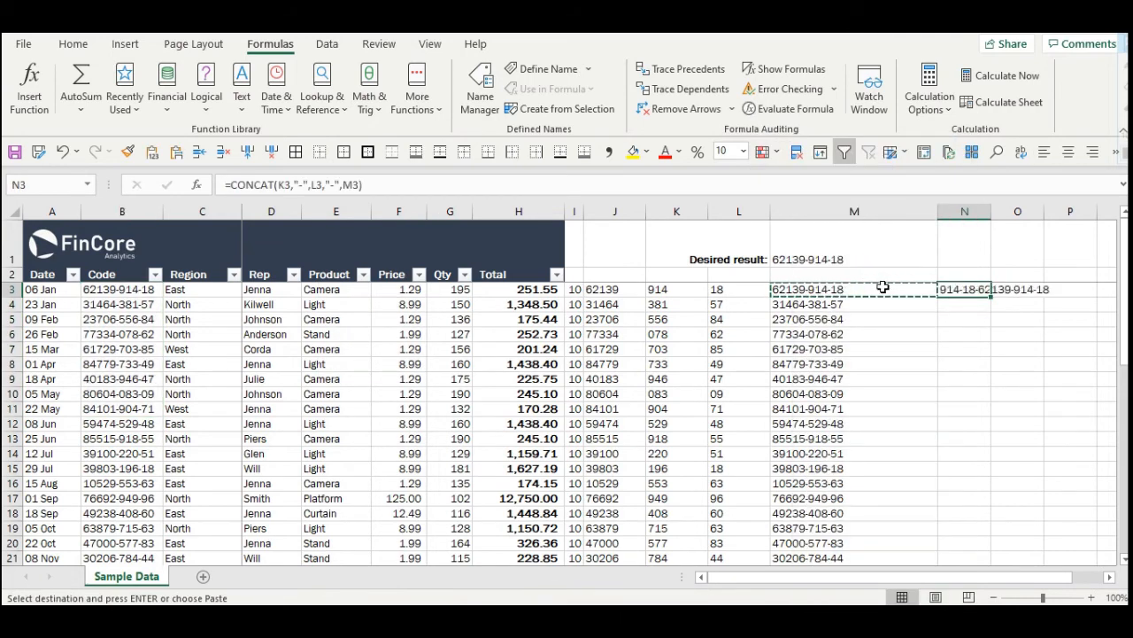
{"action": "key", "text": "ctrl+z"}
Paste the copied M3 code into N3 as a value only and autofit the width of column N.
{"action": "right_click", "coordinate": [961, 293]}
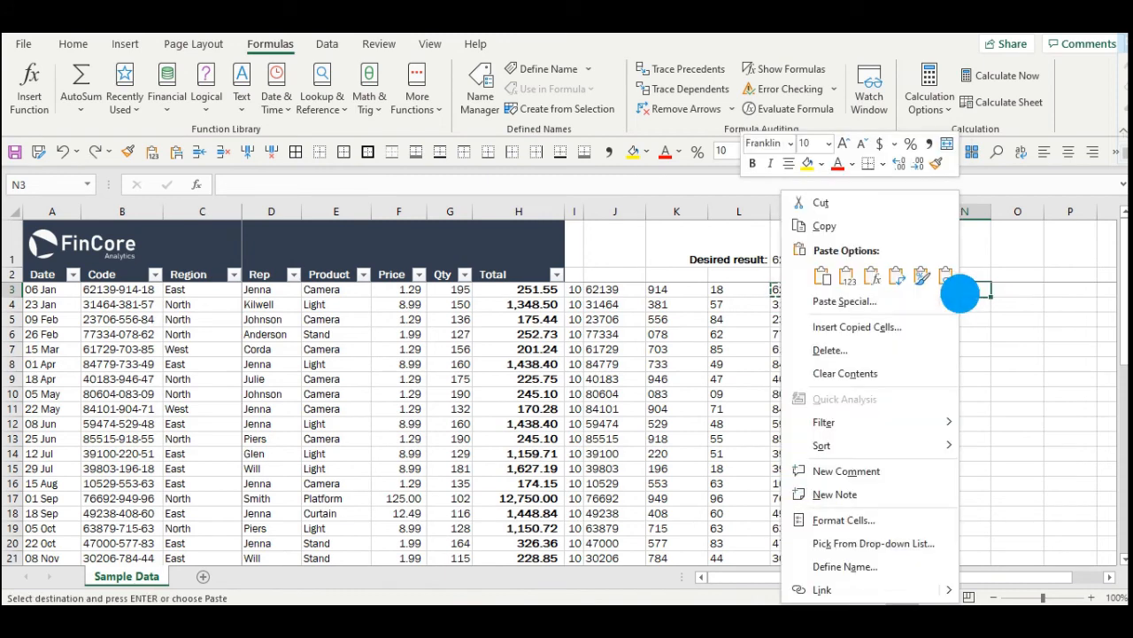
{"action": "left_click", "coordinate": [846, 275]}
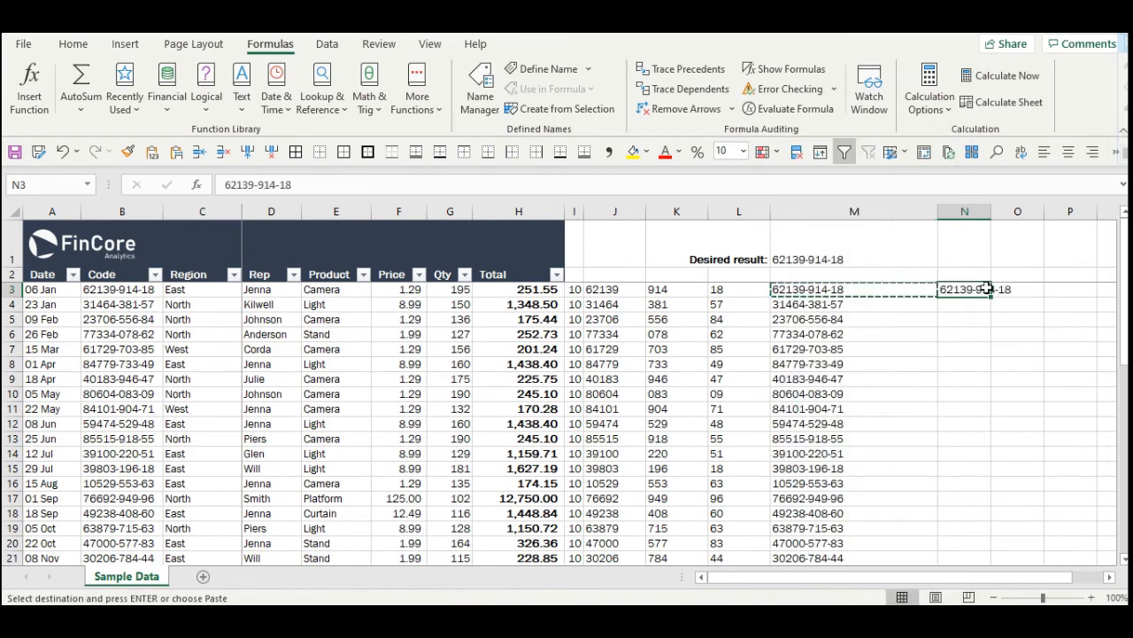
{"action": "double_click", "coordinate": [991, 211]}
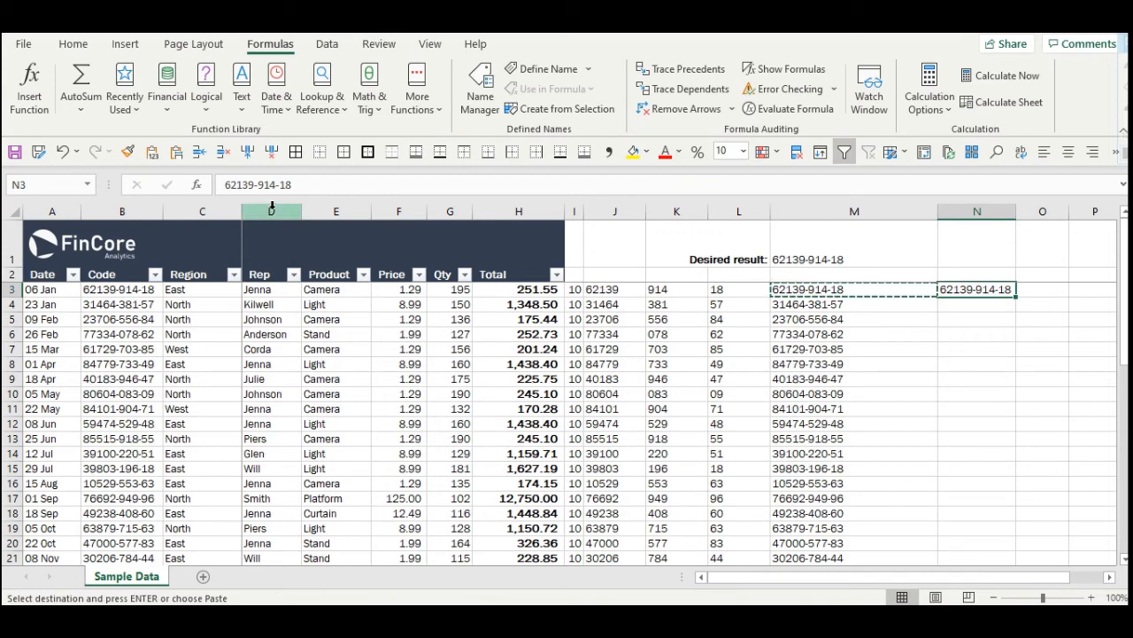
Clear the pasted code from N3 and review the extraction formulas in J3, K3 and L3.
{"action": "key", "text": "Delete"}
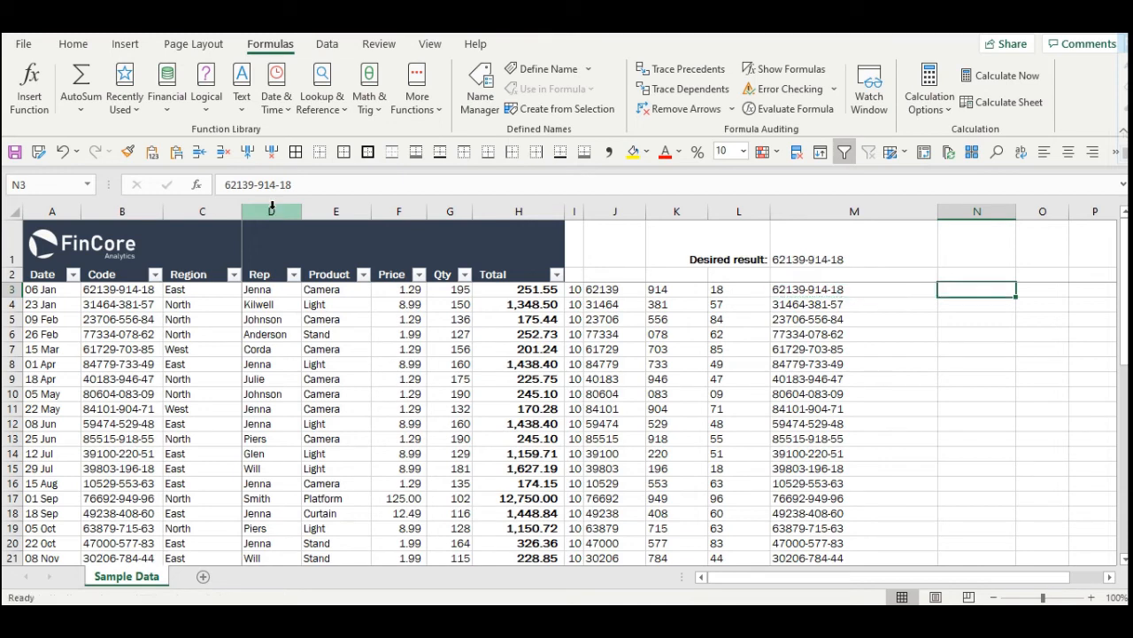
{"action": "left_click", "coordinate": [635, 288]}
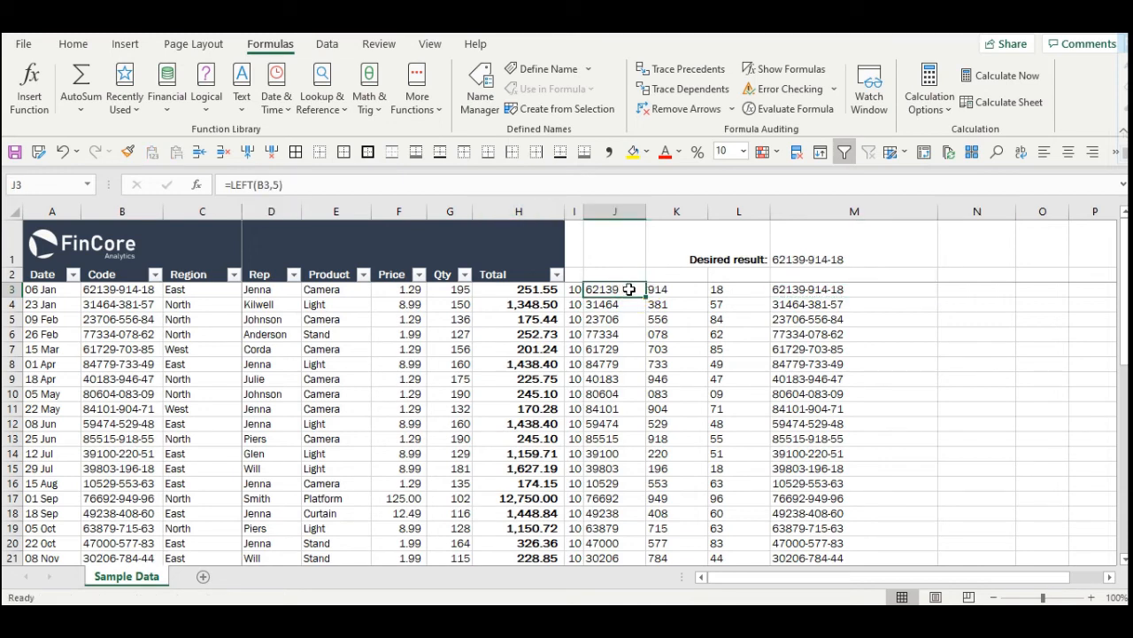
{"action": "left_click", "coordinate": [685, 289]}
{"action": "left_click", "coordinate": [715, 290]}
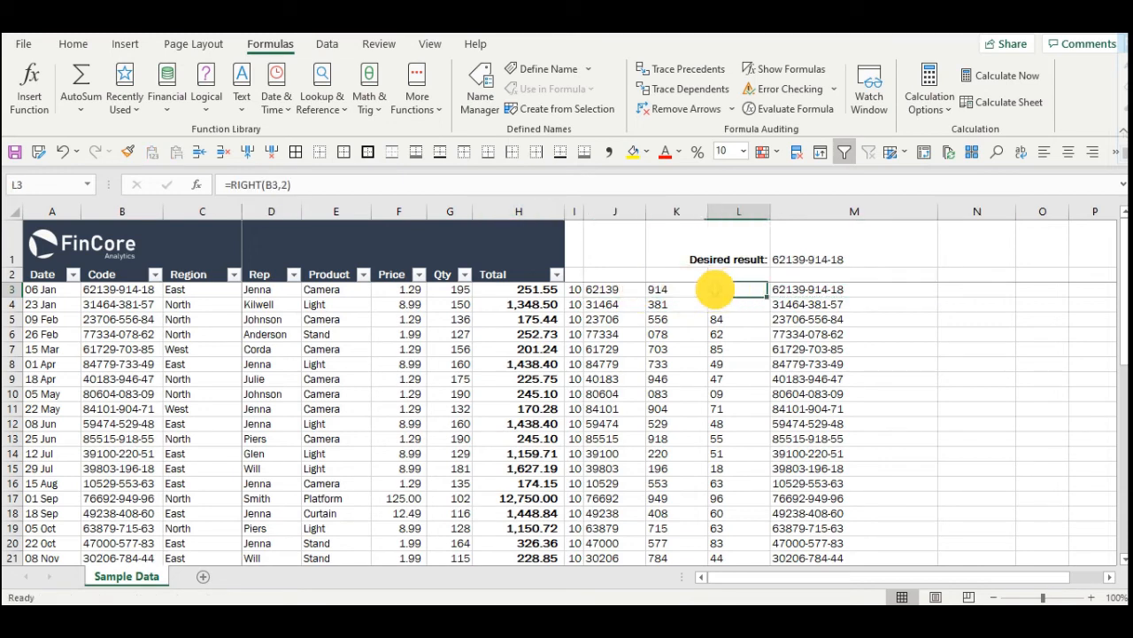